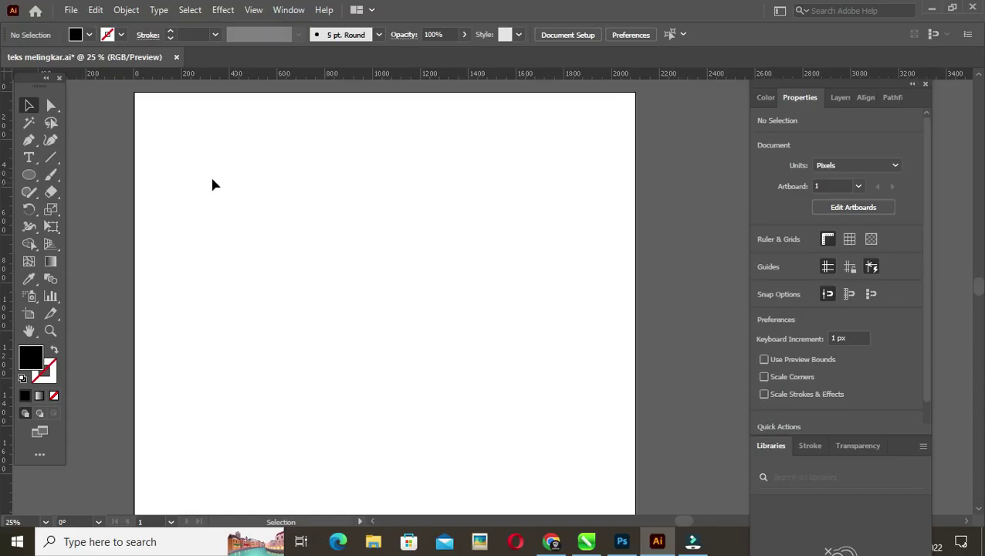
- Draw a large circle with the Ellipse Tool in the middle of the artboard
{"action": "left_click", "coordinate": [28, 176]}
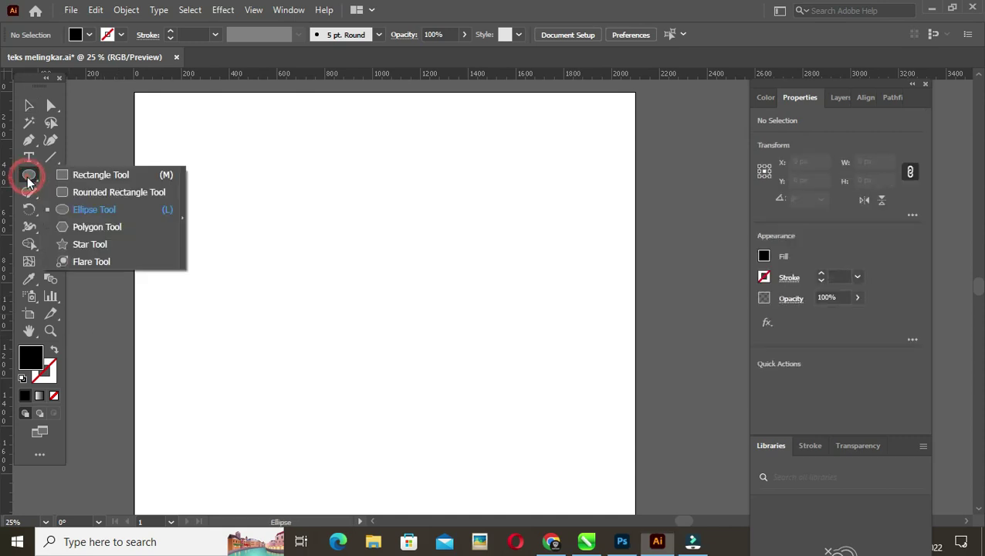
{"action": "left_click", "coordinate": [99, 209]}
{"action": "mouse_move", "coordinate": [245, 172]}
{"action": "left_mouse_down"}
{"action": "mouse_move", "coordinate": [425, 358]}
{"action": "mouse_move", "coordinate": [541, 436]}
{"action": "left_mouse_up"}
{"action": "key", "text": "v"}
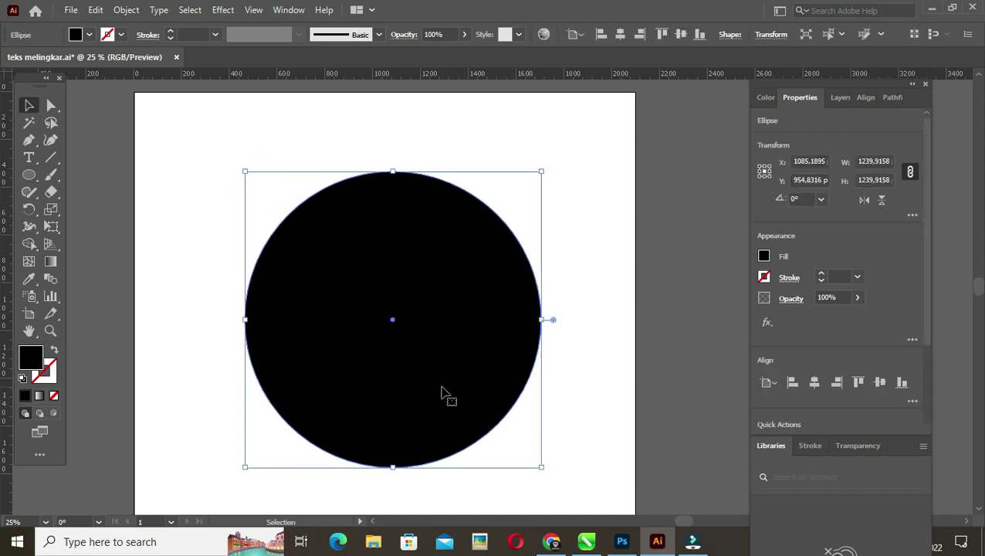
{"action": "left_click_drag", "start_coordinate": [444, 396], "coordinate": [441, 393]}
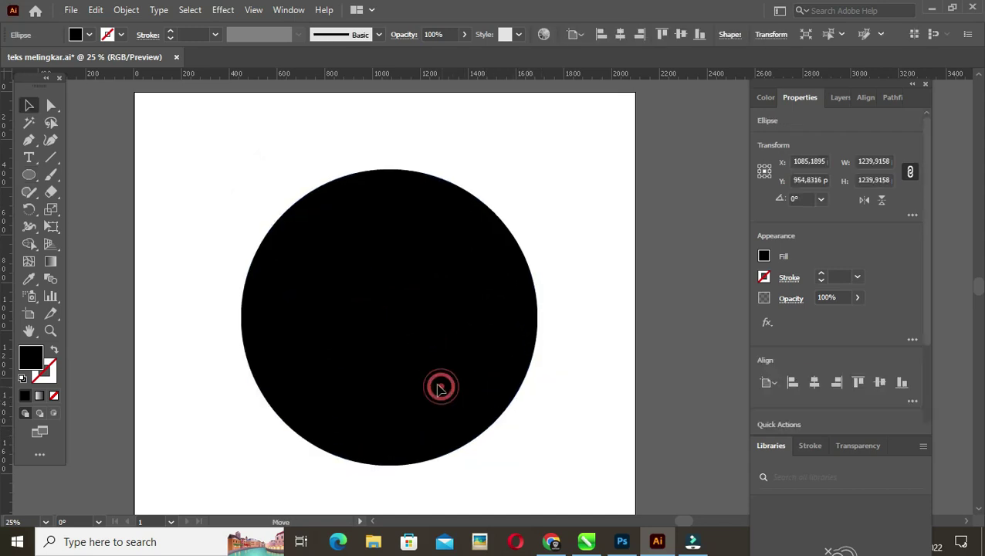
- Swap fill and stroke so the circle has no fill and a 4 pt black outline
{"action": "left_click", "coordinate": [55, 351]}
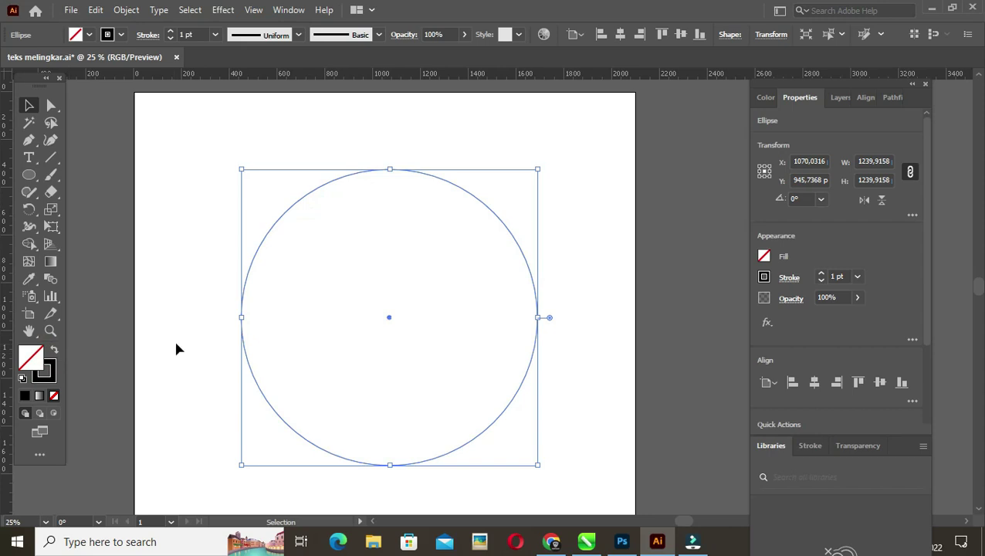
{"action": "left_click", "coordinate": [170, 31]}
{"action": "left_click", "coordinate": [170, 31]}
{"action": "left_click", "coordinate": [170, 31]}
{"action": "left_click", "coordinate": [222, 262]}
{"action": "left_click_drag", "start_coordinate": [230, 272], "coordinate": [303, 328]}
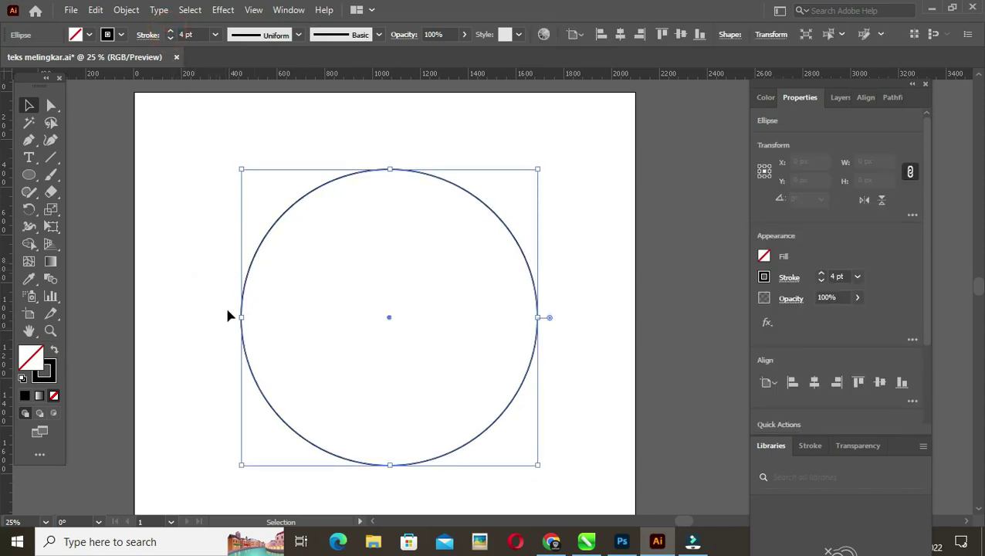
{"action": "left_click", "coordinate": [215, 287]}
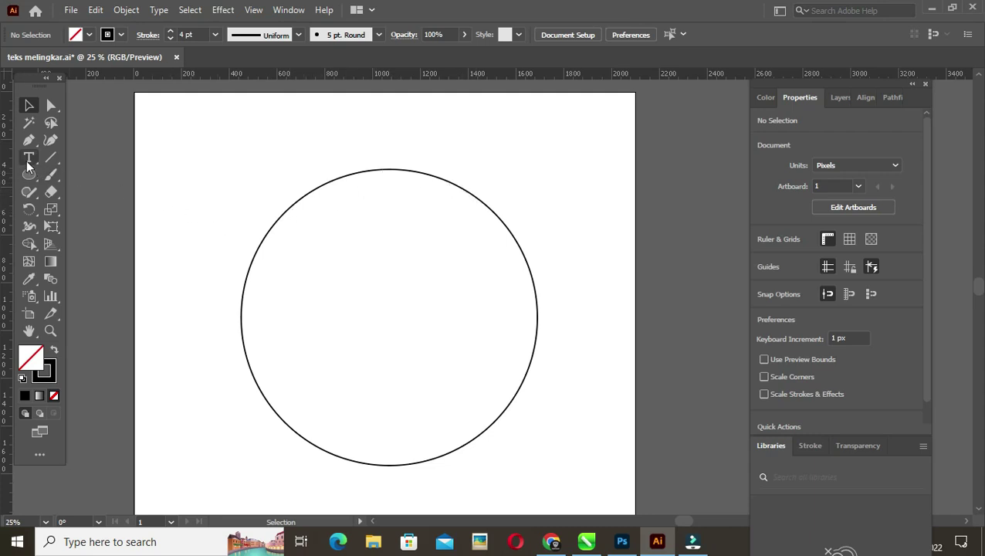
- Type BAYU VECTOR along the circle, replacing the Lorem ipsum placeholder
{"action": "left_click_drag", "start_coordinate": [29, 160], "coordinate": [56, 175]}
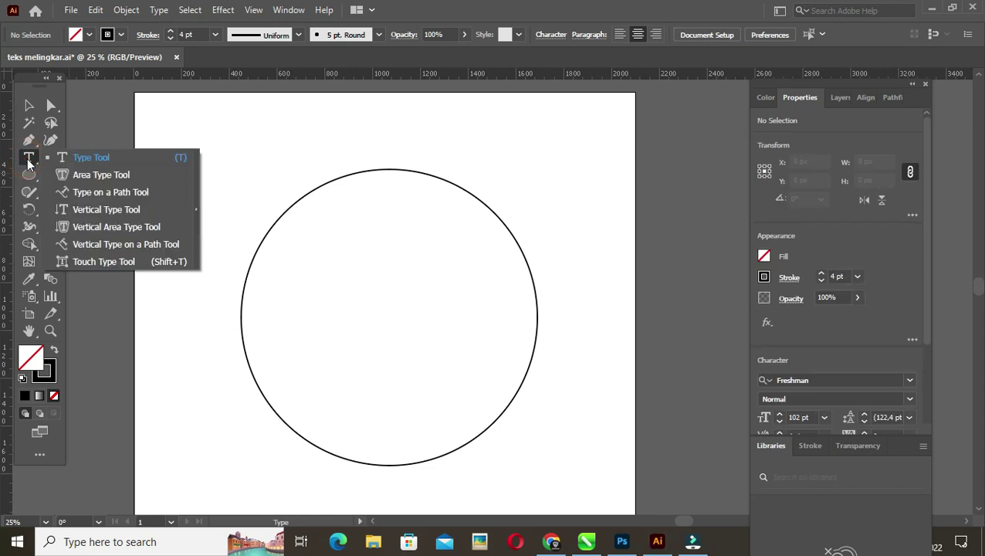
{"action": "left_click", "coordinate": [80, 193]}
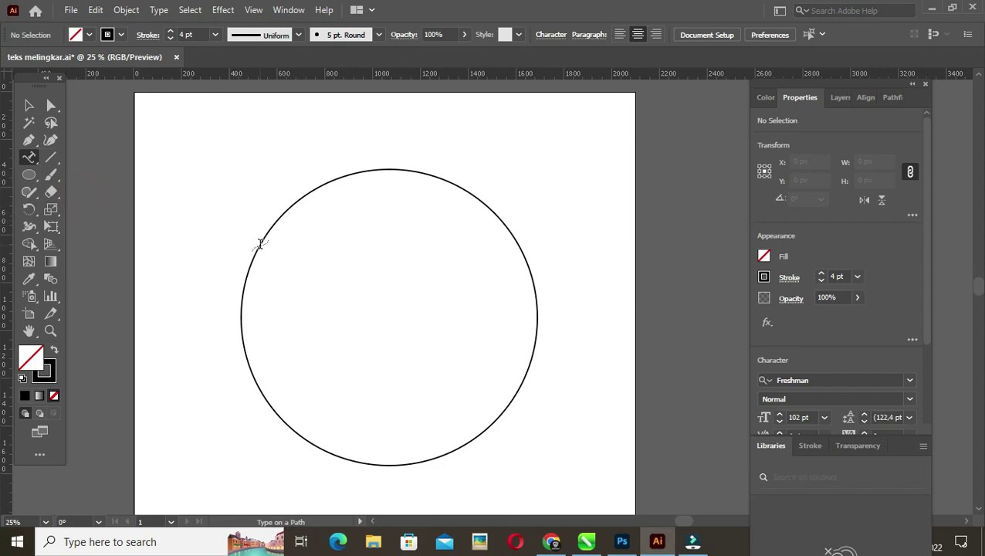
{"action": "left_click", "coordinate": [260, 244]}
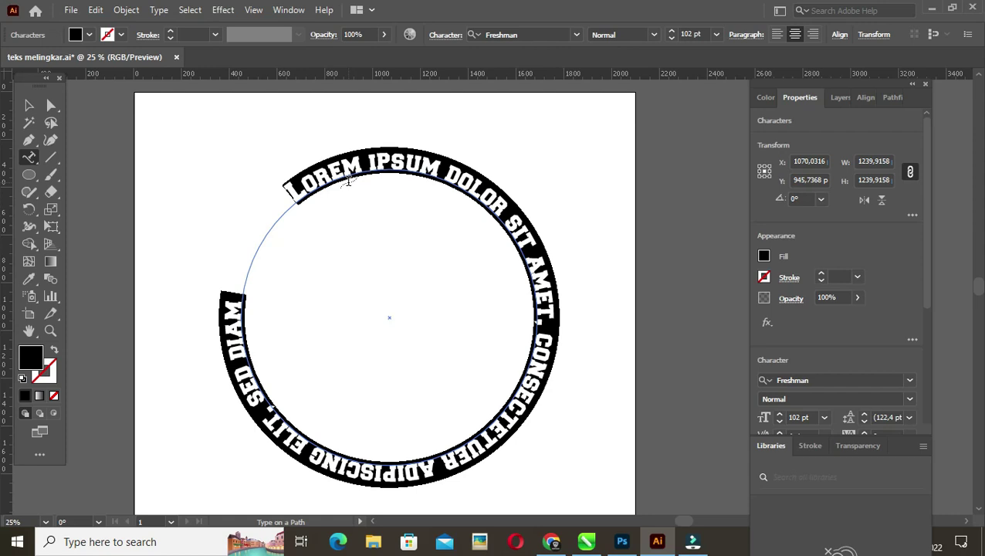
{"action": "type", "text": "BA"}
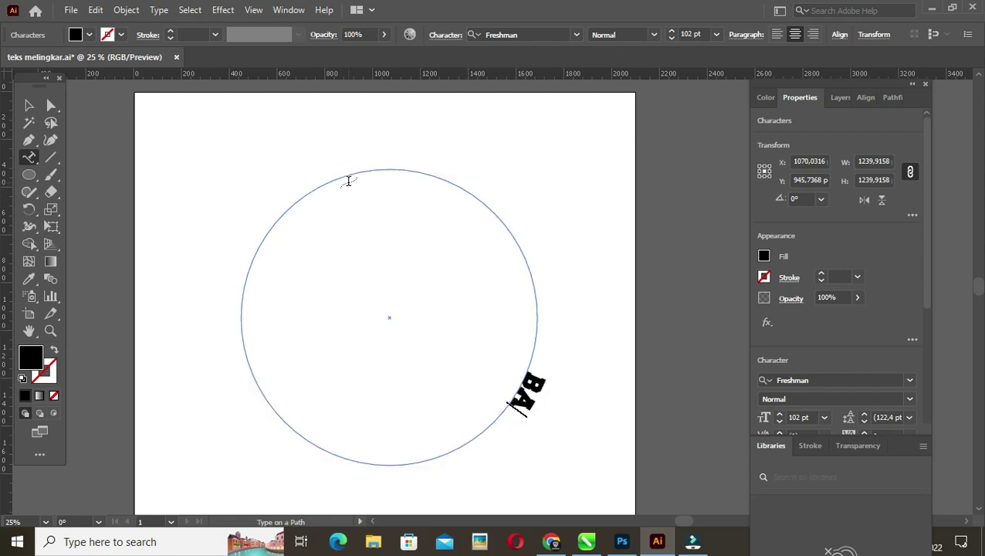
{"action": "type", "text": "YU YECT"}
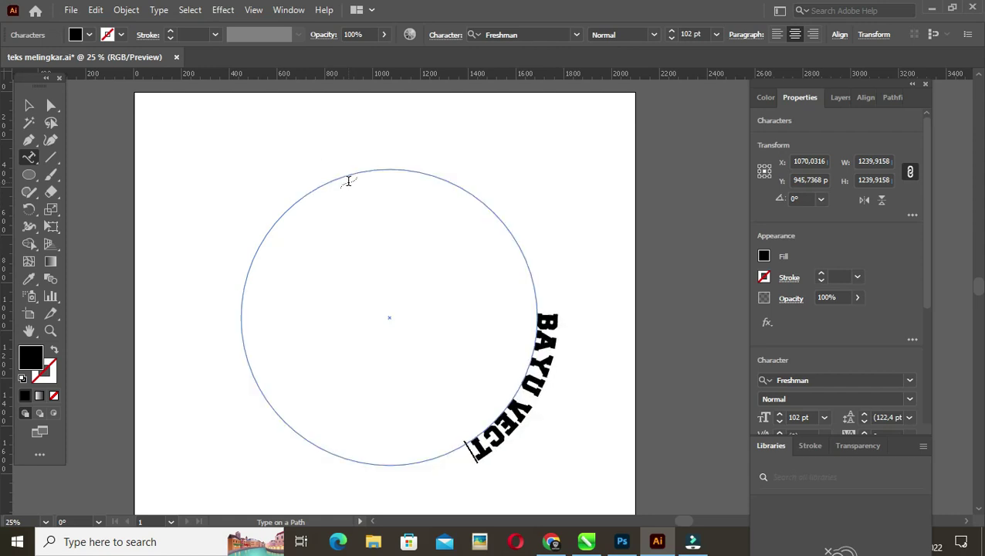
{"action": "type", "text": "OR"}
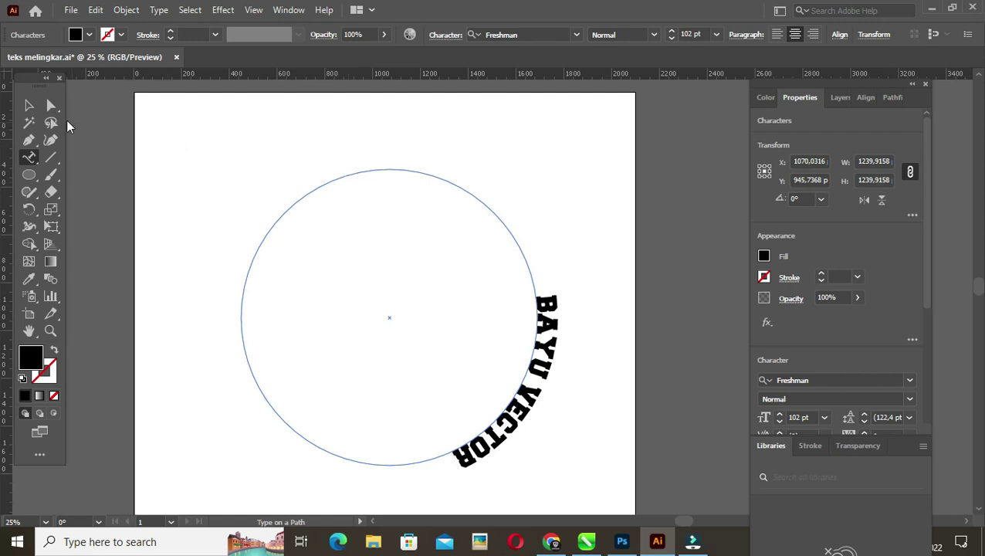
- Slide the BAYU VECTOR text around the circle toward the top
{"action": "left_click", "coordinate": [51, 108]}
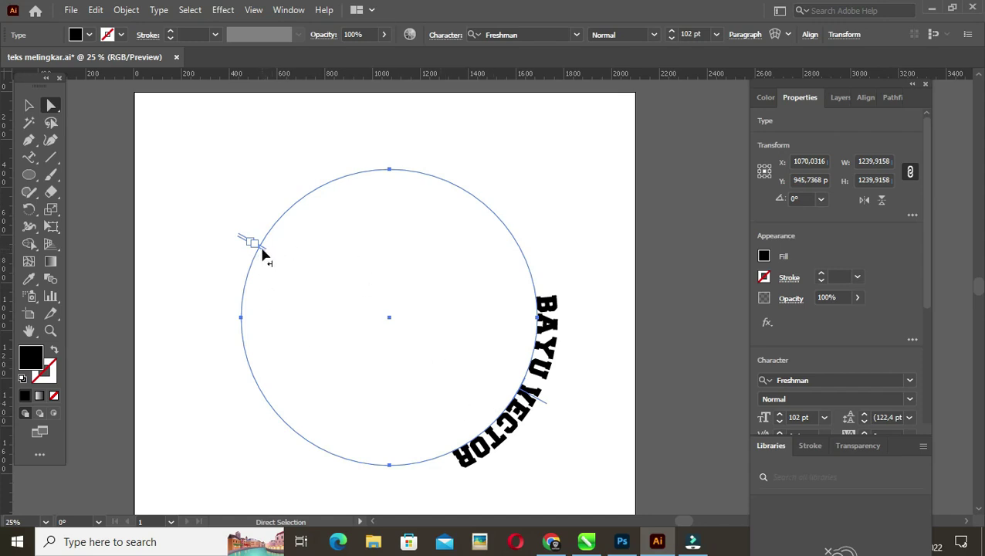
{"action": "mouse_move", "coordinate": [260, 252]}
{"action": "left_mouse_down"}
{"action": "mouse_move", "coordinate": [264, 342]}
{"action": "mouse_move", "coordinate": [447, 415]}
{"action": "mouse_move", "coordinate": [521, 345]}
{"action": "mouse_move", "coordinate": [529, 301]}
{"action": "mouse_move", "coordinate": [531, 318]}
{"action": "left_mouse_up"}
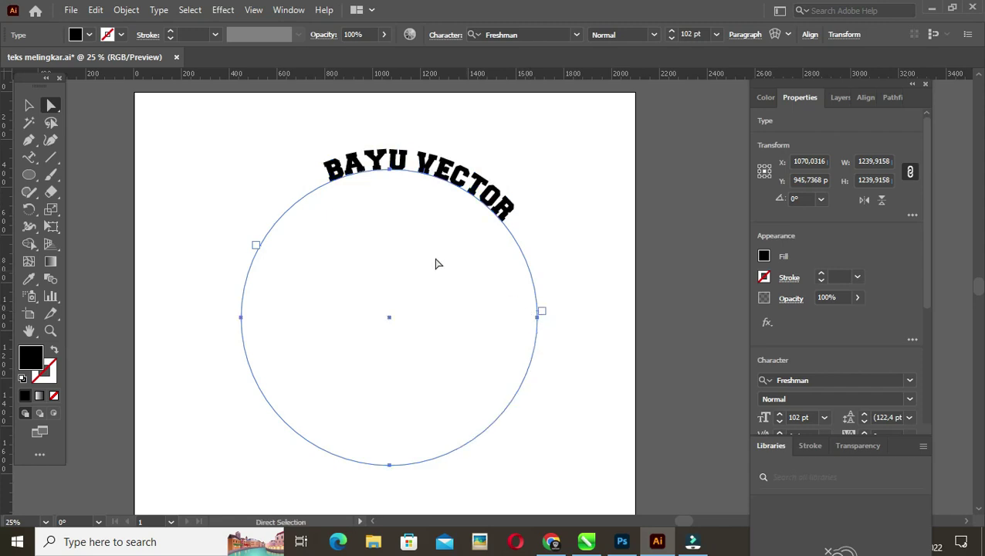
{"action": "left_click", "coordinate": [255, 245]}
{"action": "left_click_drag", "start_coordinate": [211, 225], "coordinate": [303, 291]}
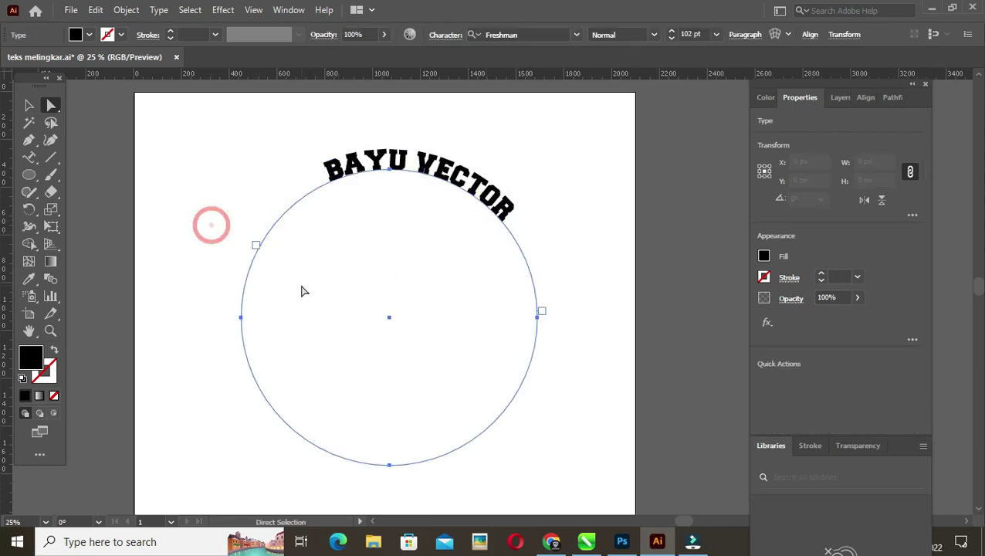
{"action": "scroll", "coordinate": [264, 258], "scroll_direction": "up", "scroll_amount": 1}
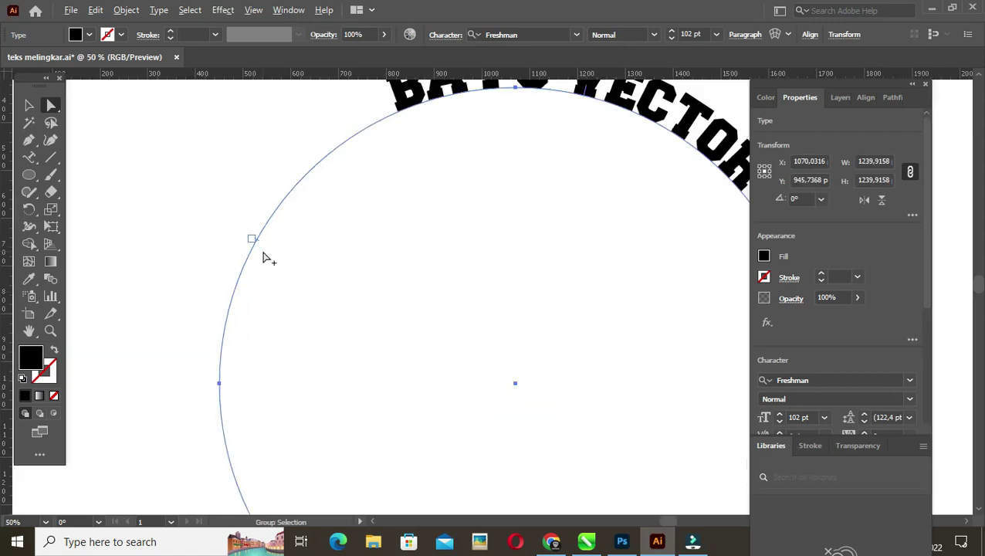
{"action": "scroll", "coordinate": [264, 258], "scroll_direction": "up", "scroll_amount": 1}
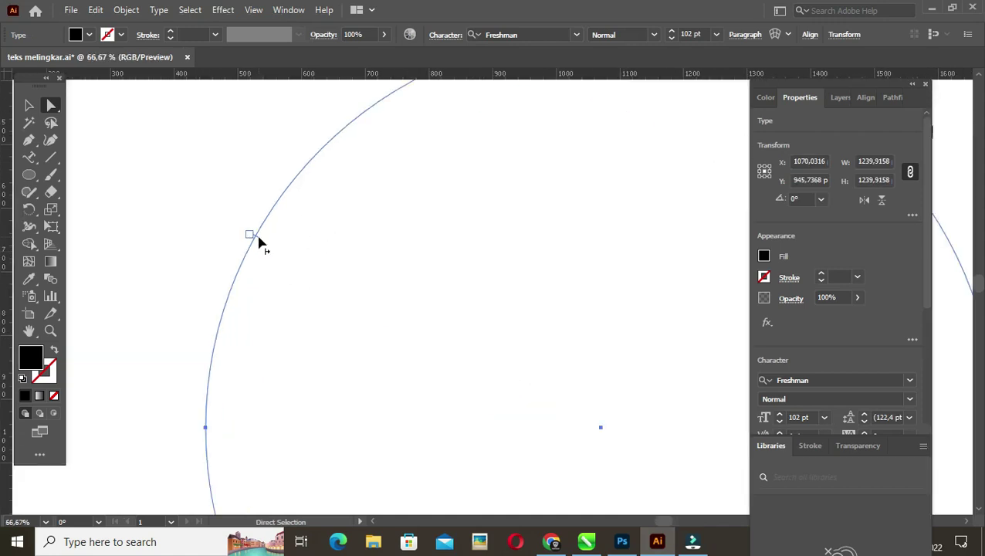
{"action": "left_click_drag", "start_coordinate": [259, 242], "coordinate": [217, 391]}
- Pan the view and reselect the arched text so it is fully visible
{"action": "scroll", "coordinate": [401, 352], "scroll_direction": "up", "scroll_amount": 4}
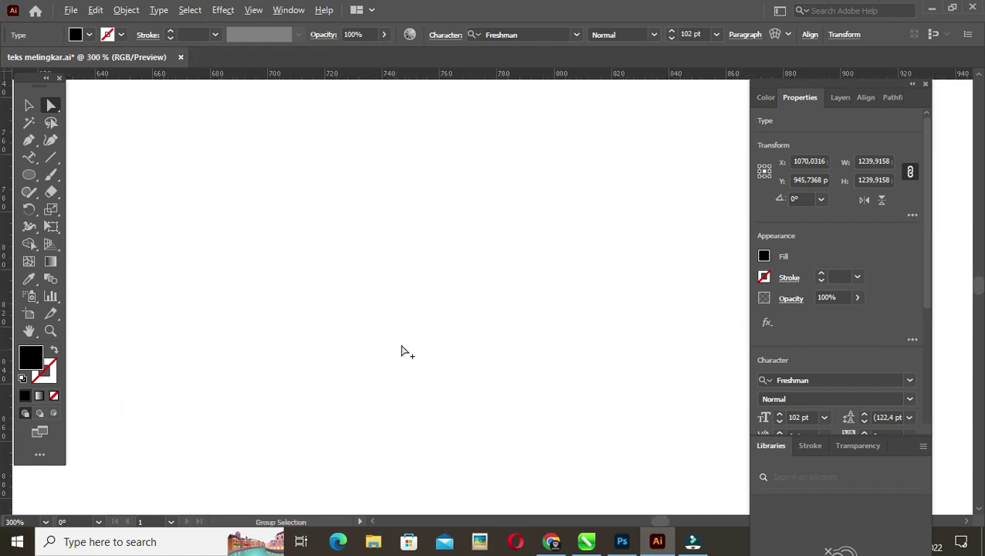
{"action": "scroll", "coordinate": [401, 351], "scroll_direction": "down", "scroll_amount": 5}
{"action": "scroll", "coordinate": [451, 335], "scroll_direction": "down", "scroll_amount": 3}
{"action": "scroll", "coordinate": [479, 334], "scroll_direction": "up", "scroll_amount": 1}
{"action": "scroll", "coordinate": [525, 325], "scroll_direction": "up", "scroll_amount": 1}
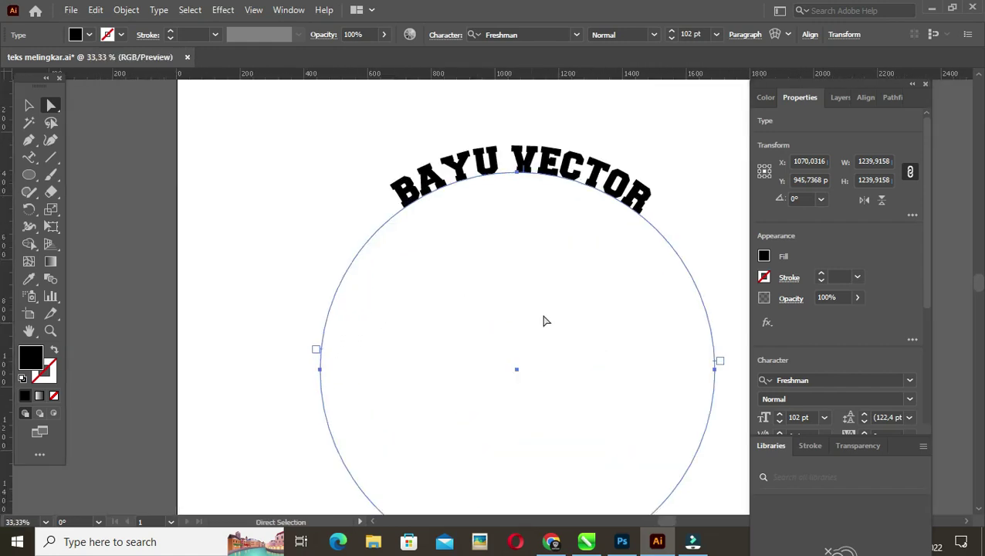
{"action": "scroll", "coordinate": [545, 321], "scroll_direction": "right", "scroll_amount": 5}
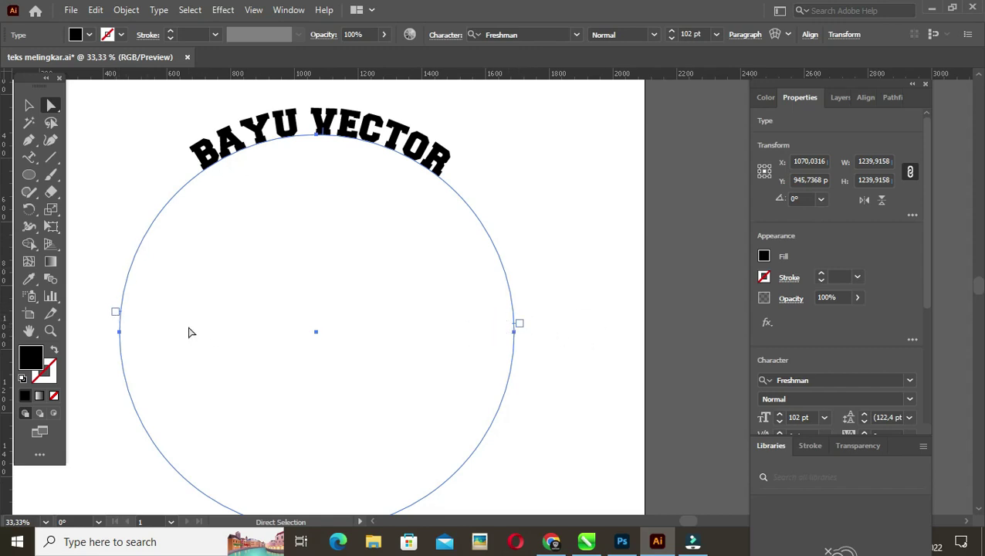
{"action": "left_click_drag", "start_coordinate": [369, 343], "coordinate": [366, 283]}
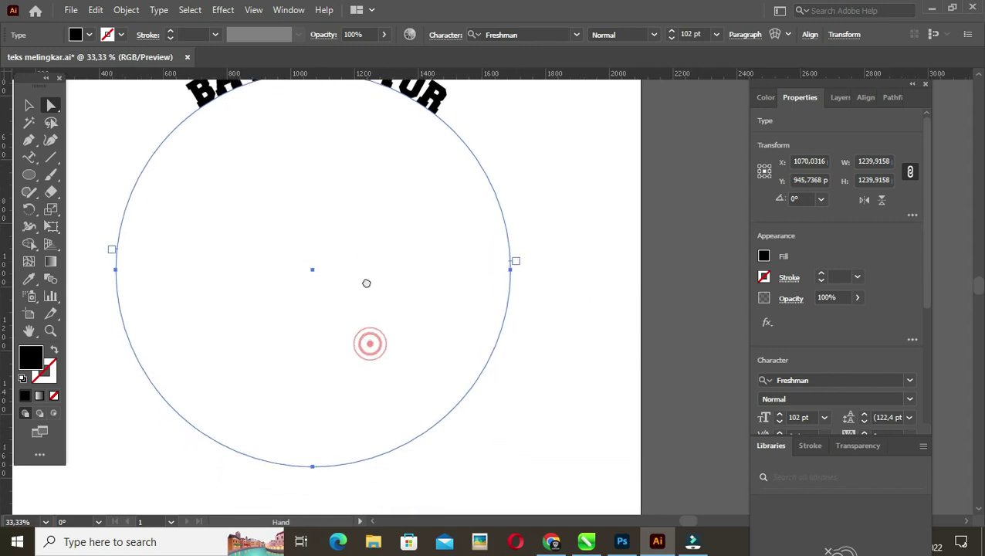
{"action": "left_click", "coordinate": [51, 107]}
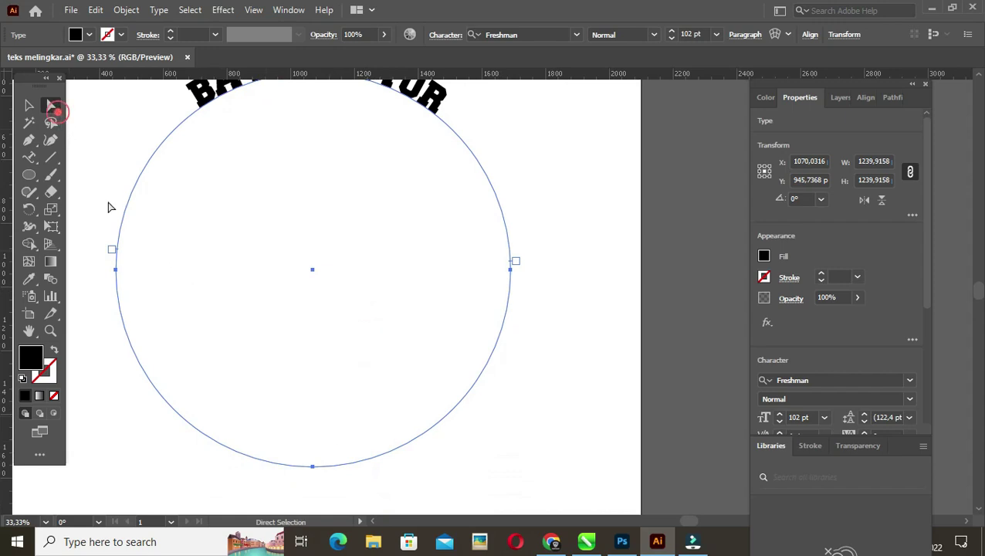
{"action": "left_click", "coordinate": [118, 256]}
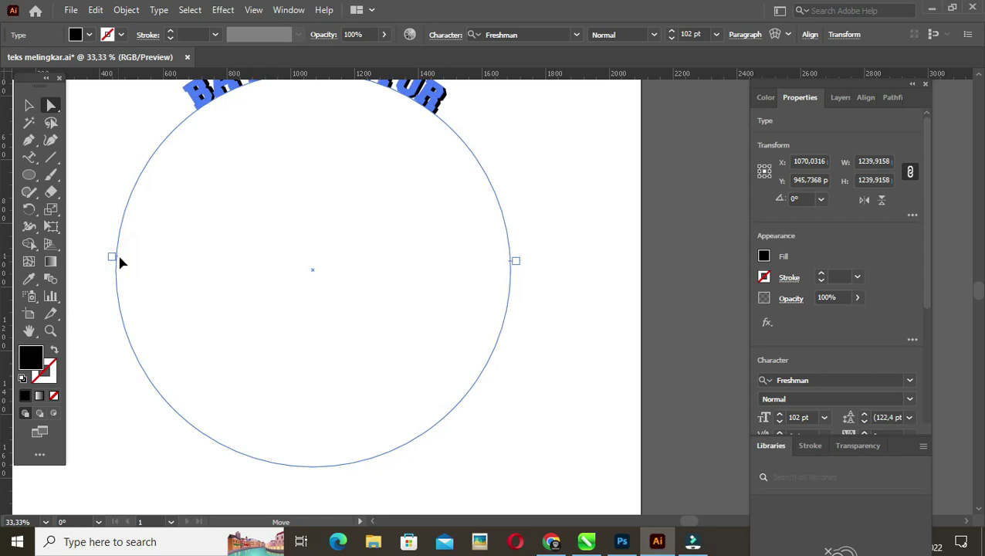
{"action": "left_click_drag", "start_coordinate": [363, 199], "coordinate": [381, 279]}
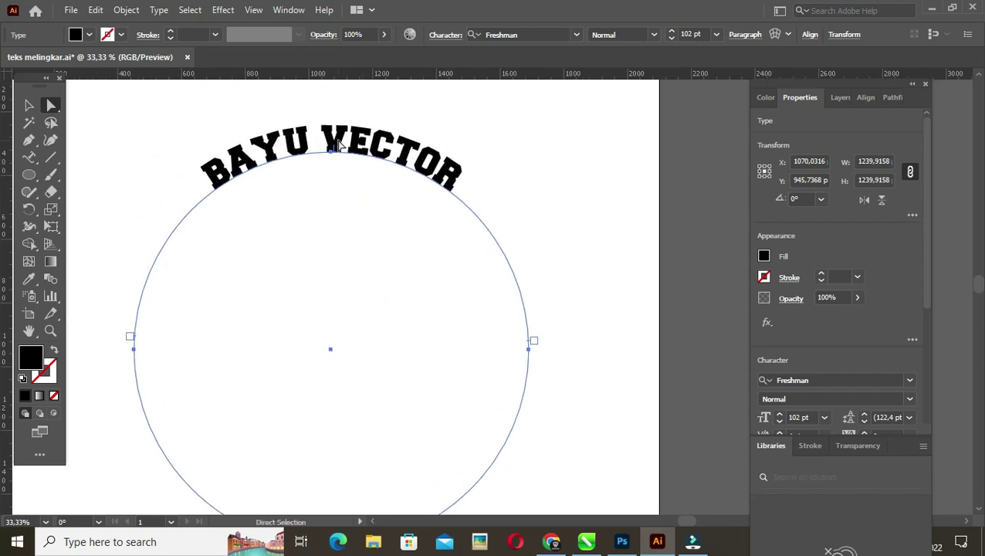
- Try Align Left and Align Right on the arched text, then settle on Align Center
{"action": "scroll", "coordinate": [870, 277], "scroll_direction": "down", "scroll_amount": 5}
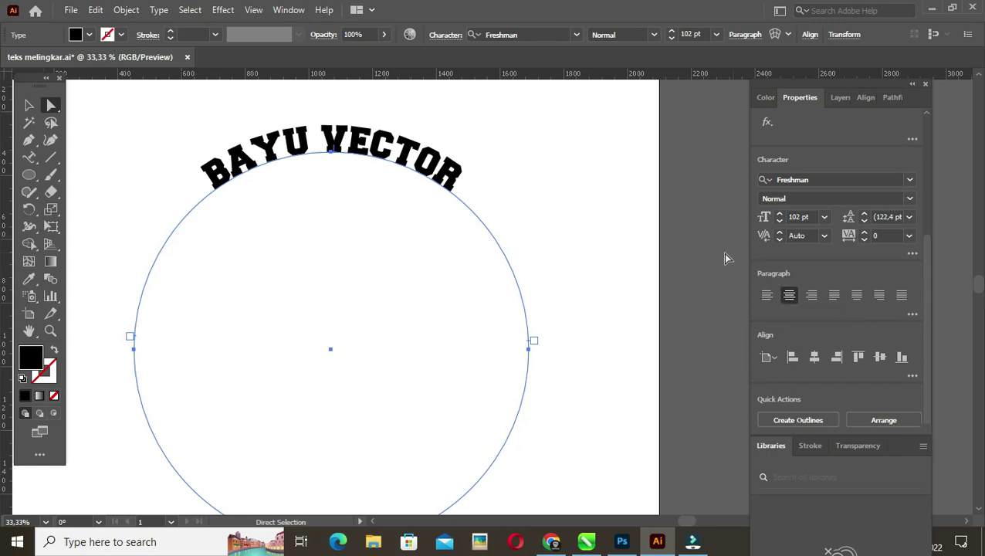
{"action": "left_click", "coordinate": [768, 297]}
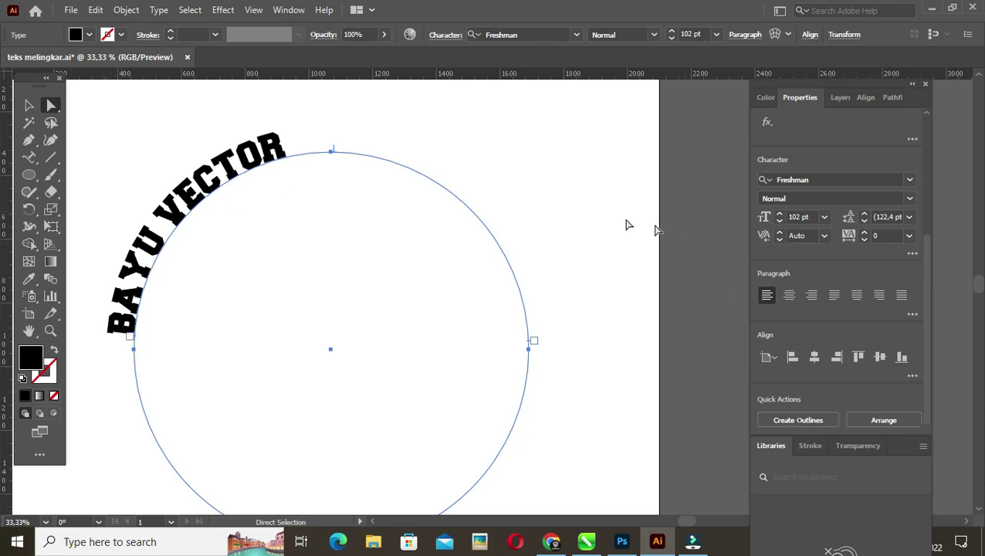
{"action": "left_click", "coordinate": [812, 296]}
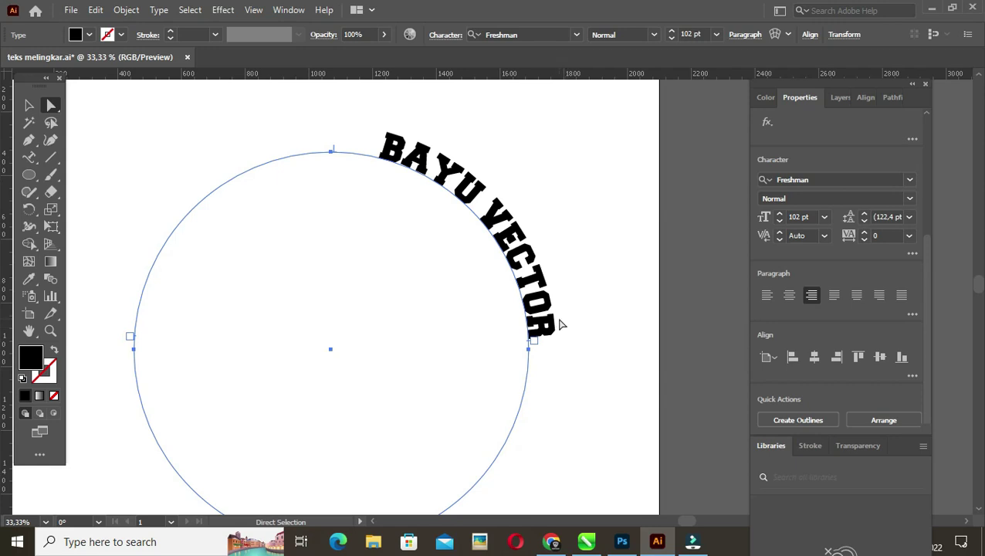
{"action": "left_click", "coordinate": [790, 297]}
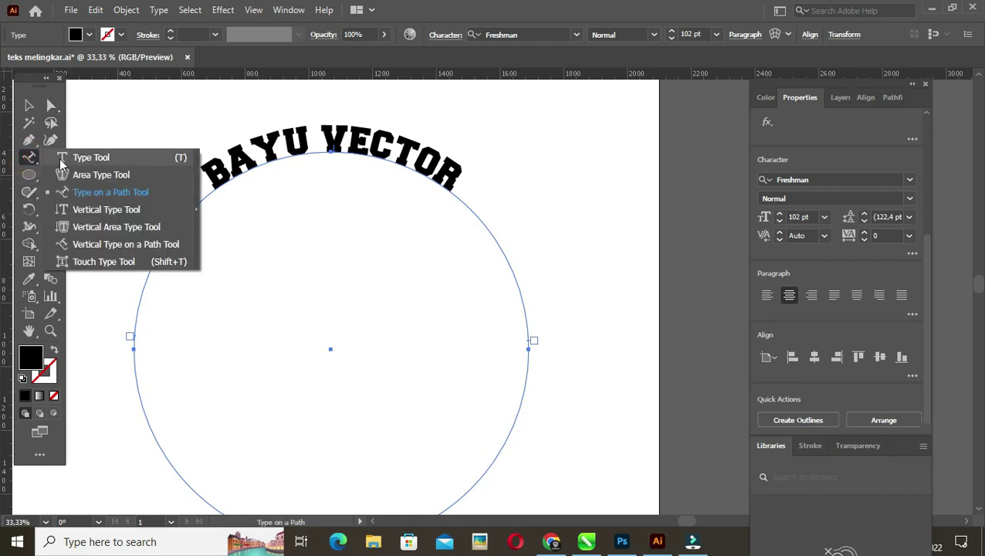
- Select all the BAYU VECTOR characters and raise the font size from 102 pt to 139 pt
{"action": "left_click", "coordinate": [59, 157]}
{"action": "mouse_move", "coordinate": [207, 171]}
{"action": "left_mouse_down"}
{"action": "mouse_move", "coordinate": [337, 147]}
{"action": "mouse_move", "coordinate": [477, 176]}
{"action": "left_mouse_up"}
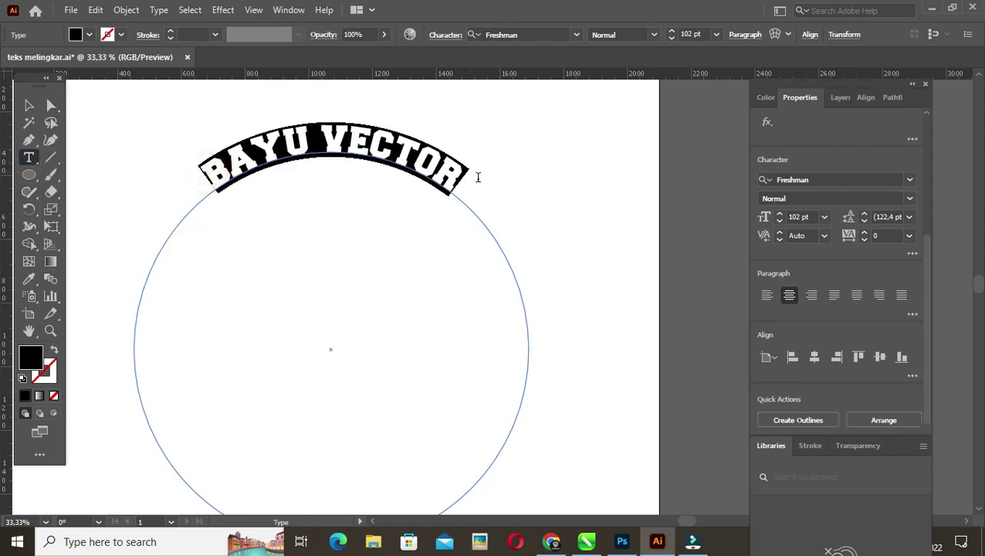
{"action": "left_click", "coordinate": [672, 34]}
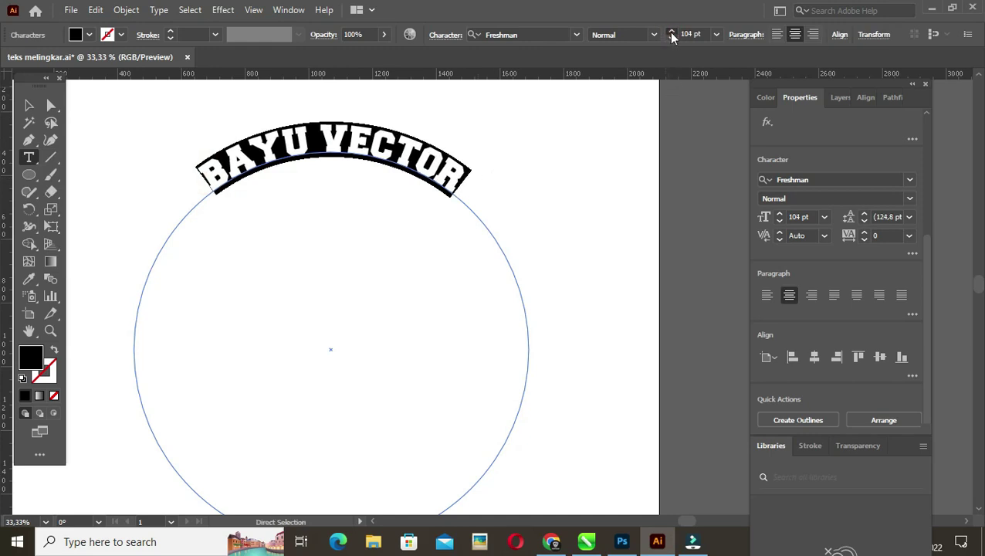
{"action": "left_click", "coordinate": [671, 33]}
{"action": "left_click", "coordinate": [672, 34]}
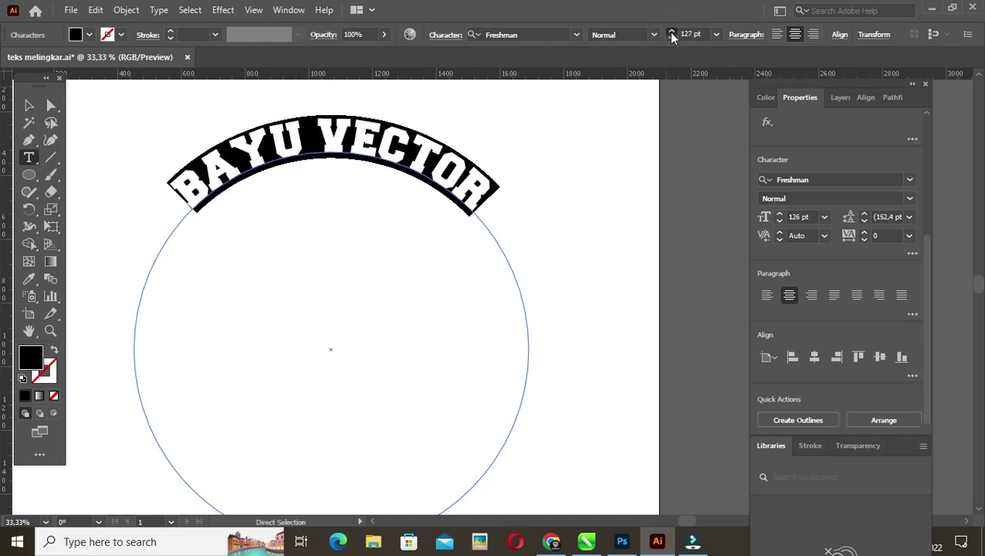
{"action": "left_click", "coordinate": [672, 33]}
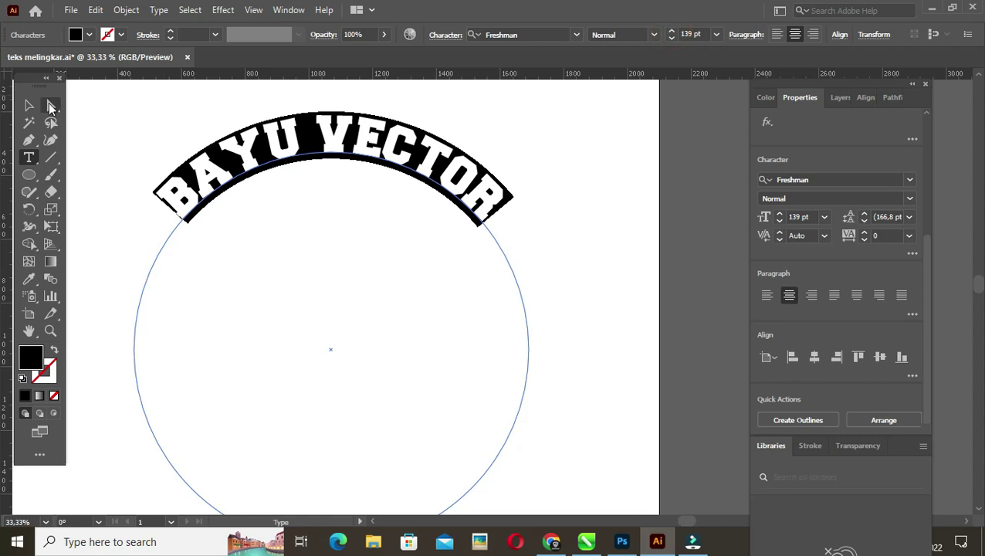
{"action": "left_click", "coordinate": [51, 105]}
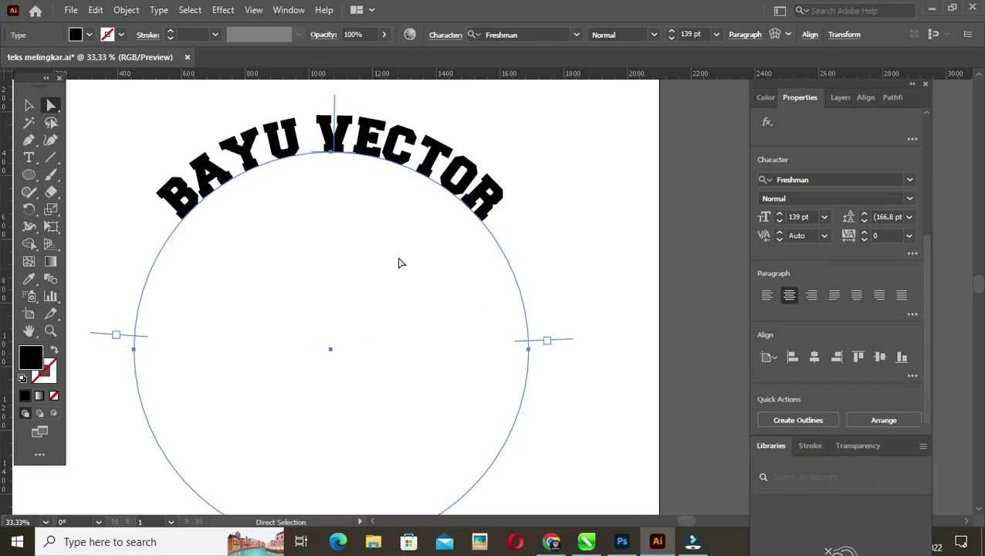
- Expand the arched BAYU VECTOR text into outlines, keeping Object and Fill checked
{"action": "left_click", "coordinate": [126, 10]}
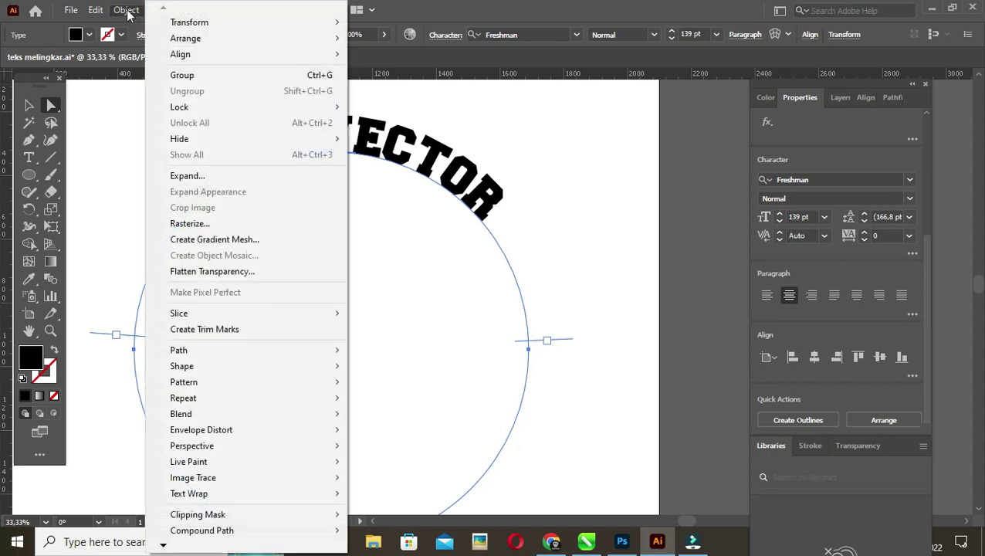
{"action": "left_click", "coordinate": [202, 173]}
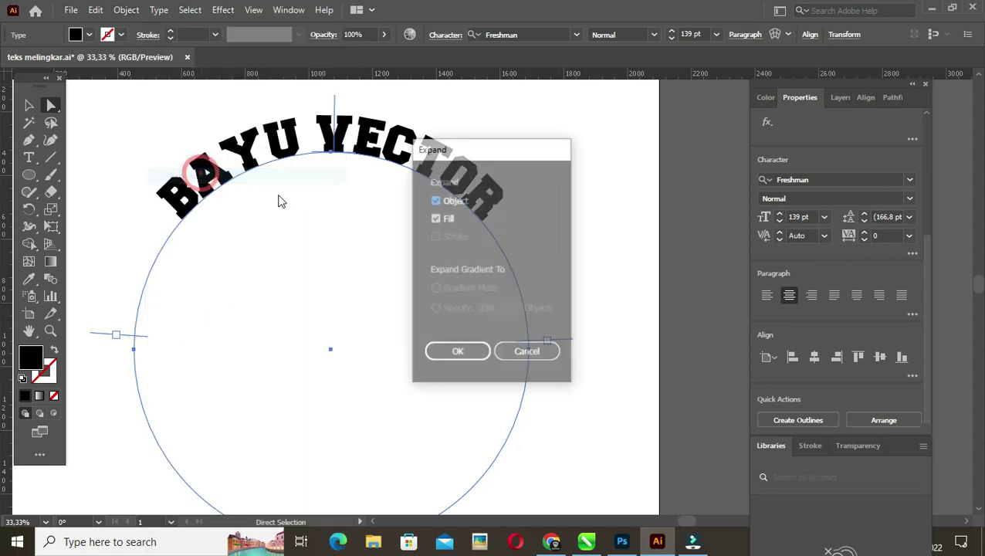
{"action": "left_click", "coordinate": [457, 351]}
- Select all the outlined letters and move them slightly down
{"action": "left_click", "coordinate": [484, 217]}
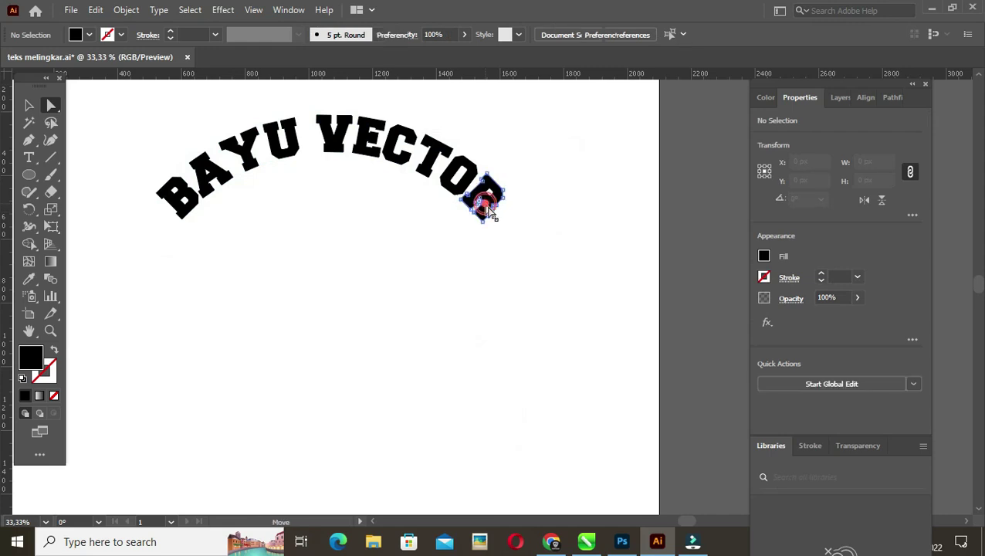
{"action": "left_click", "coordinate": [533, 269]}
{"action": "left_click_drag", "start_coordinate": [566, 330], "coordinate": [127, 97]}
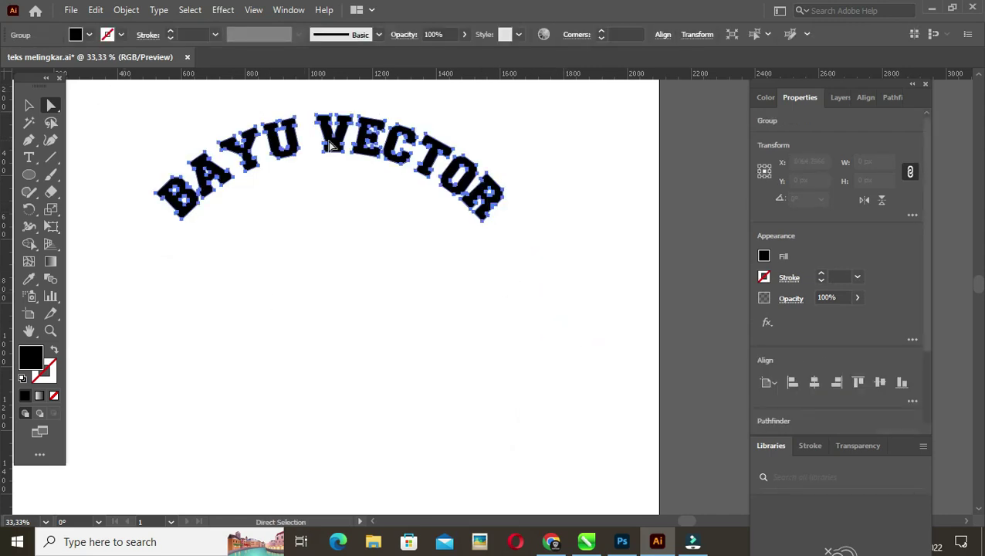
{"action": "left_click_drag", "start_coordinate": [329, 138], "coordinate": [334, 149]}
{"action": "left_click", "coordinate": [387, 264]}
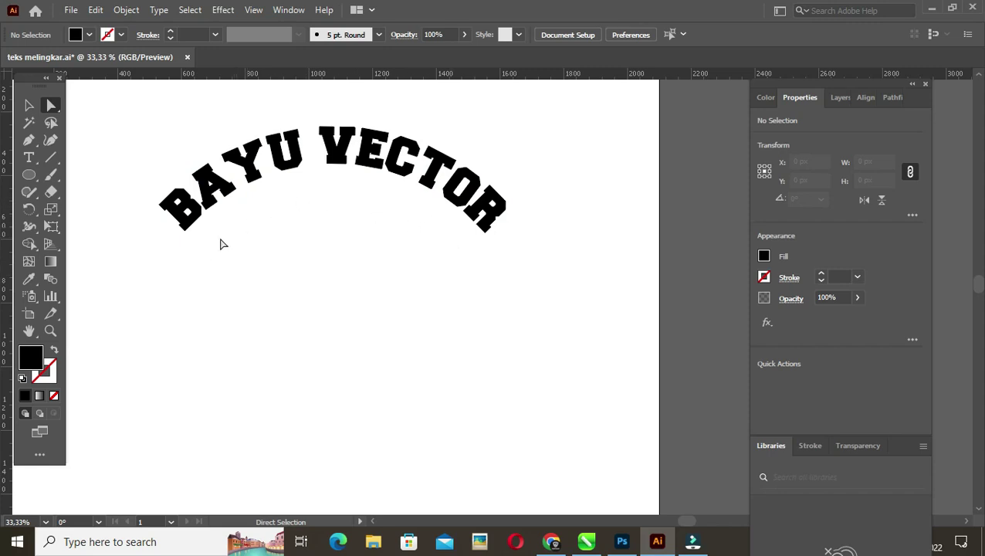
{"action": "left_click", "coordinate": [28, 179]}
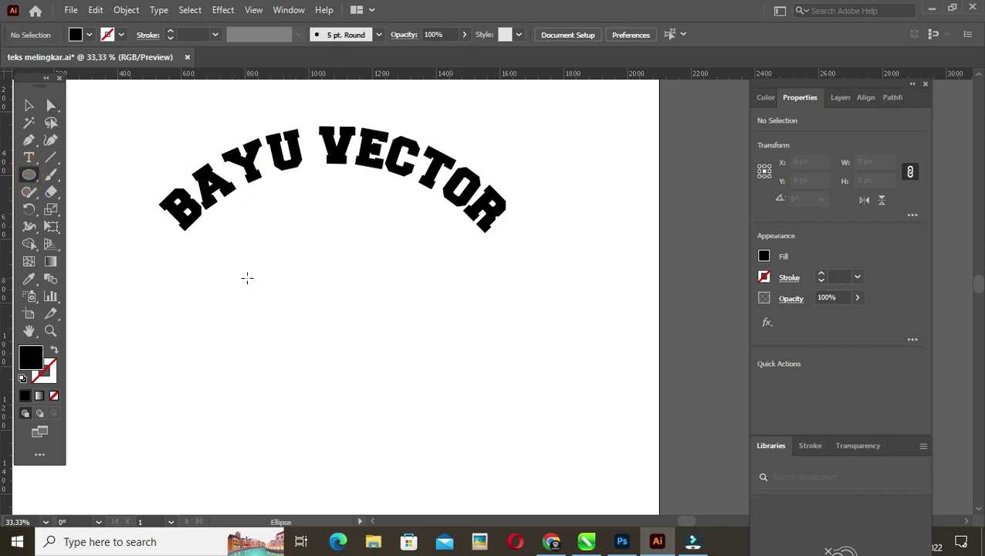
- Draw a second large unfilled circle below the lettering with a 6 pt outline
{"action": "left_click_drag", "start_coordinate": [200, 246], "coordinate": [467, 436]}
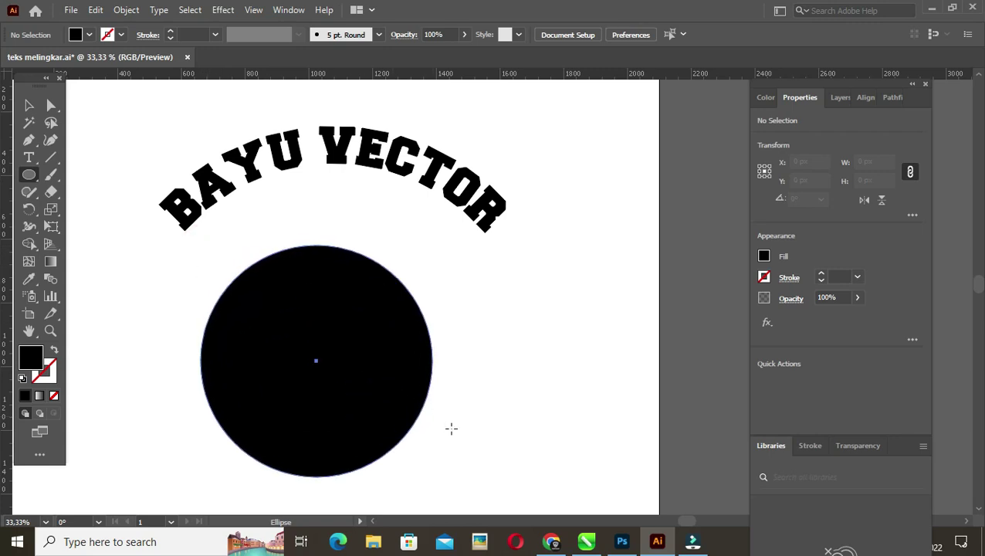
{"action": "key", "text": "v"}
{"action": "left_click_drag", "start_coordinate": [397, 425], "coordinate": [399, 393]}
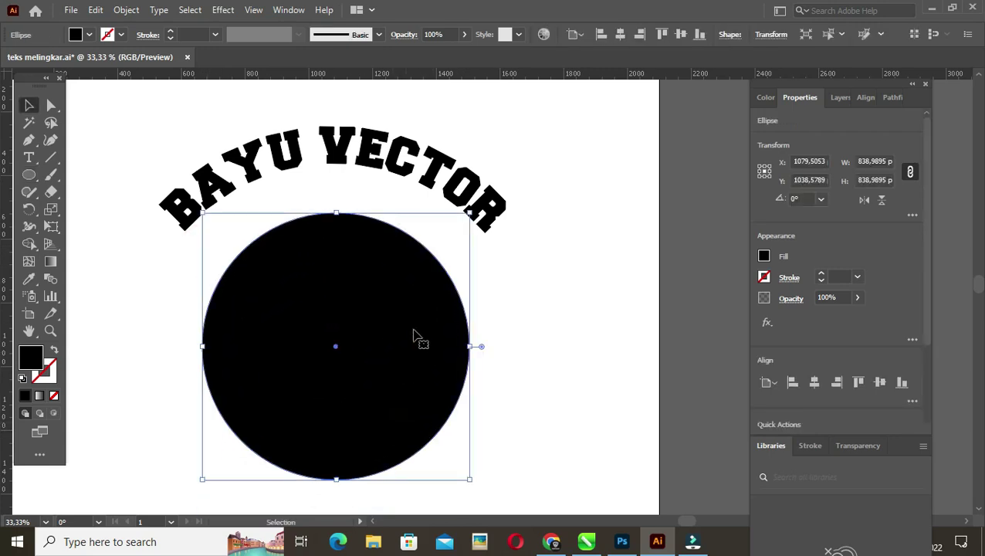
{"action": "left_click", "coordinate": [55, 352]}
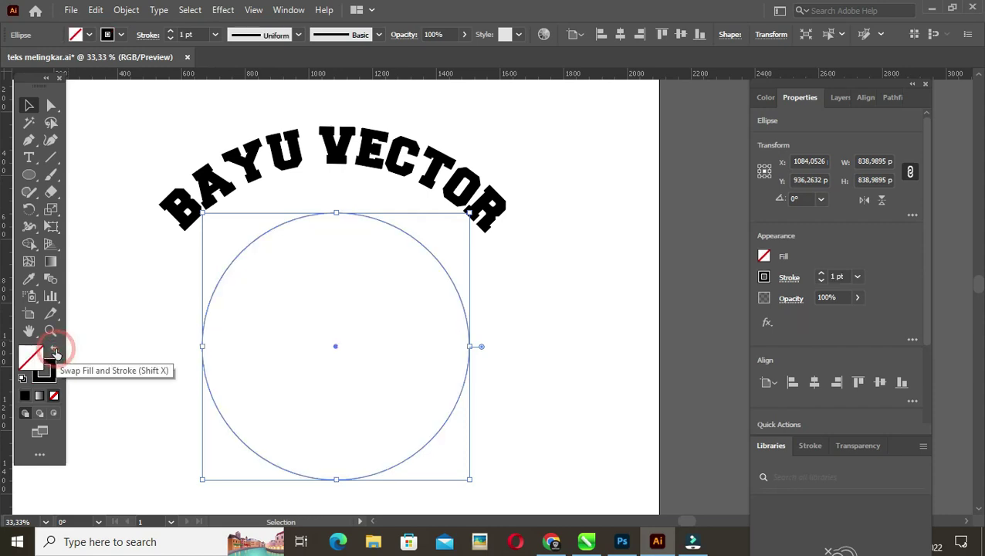
{"action": "left_click", "coordinate": [172, 36]}
{"action": "left_click", "coordinate": [171, 36]}
{"action": "left_click", "coordinate": [172, 37]}
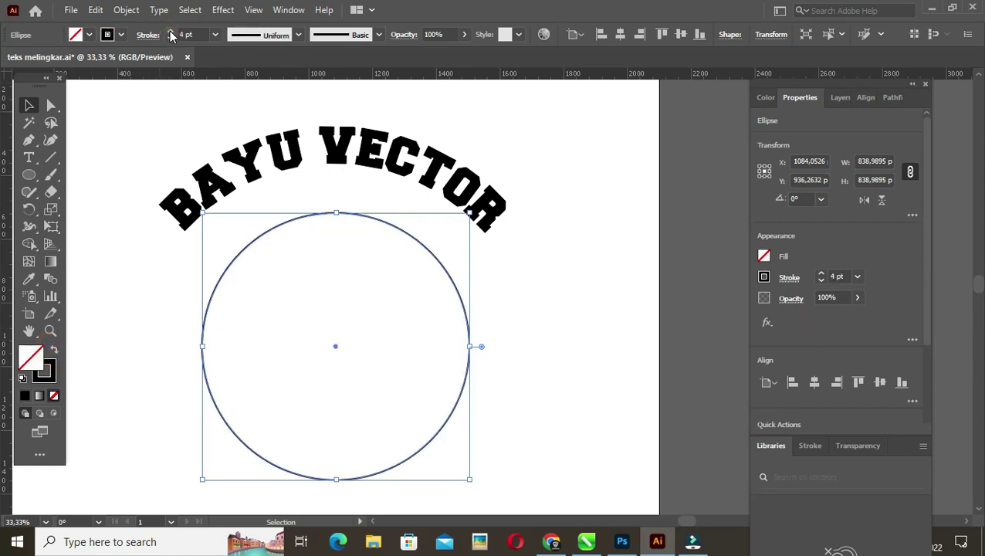
{"action": "left_click", "coordinate": [28, 158]}
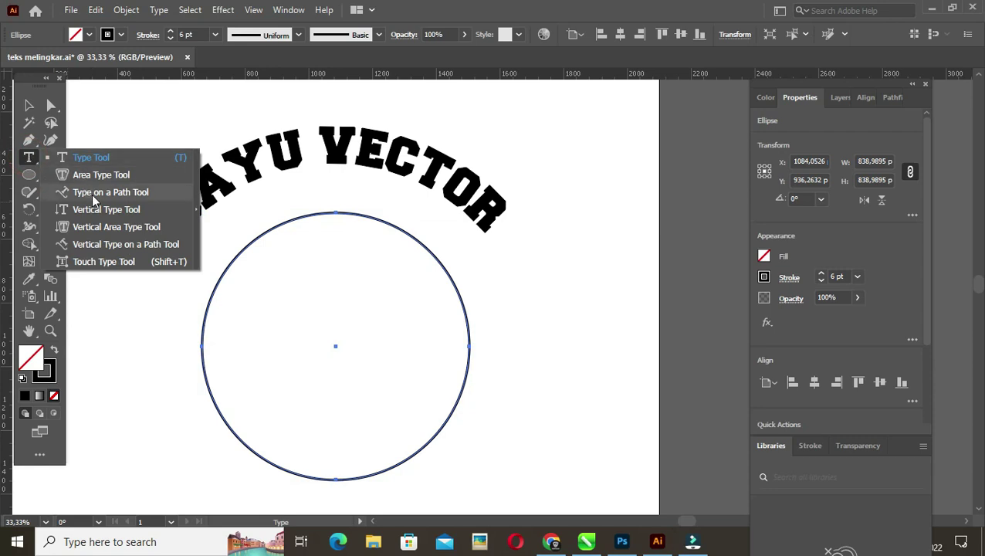
{"action": "left_click", "coordinate": [92, 193]}
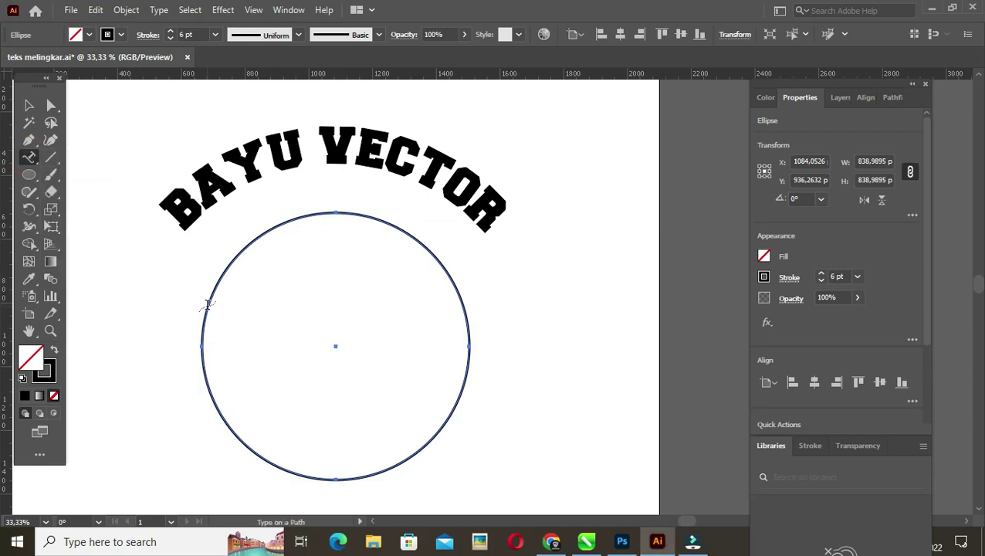
- Type ILLUSTRATOR along the second circle, replacing the Lorem ipsum placeholder
{"action": "left_click", "coordinate": [207, 304]}
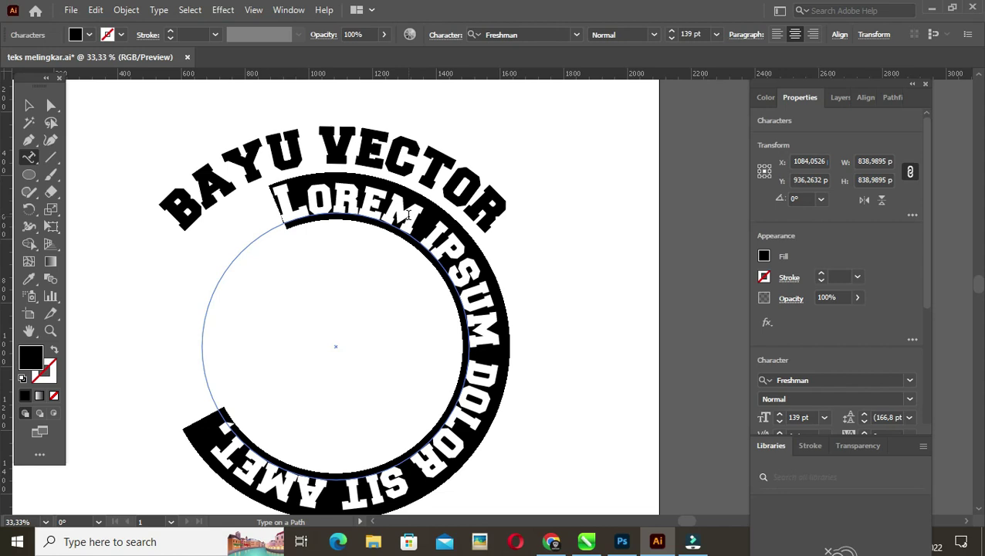
{"action": "type", "text": "TOR I"}
{"action": "type", "text": "LLUST"}
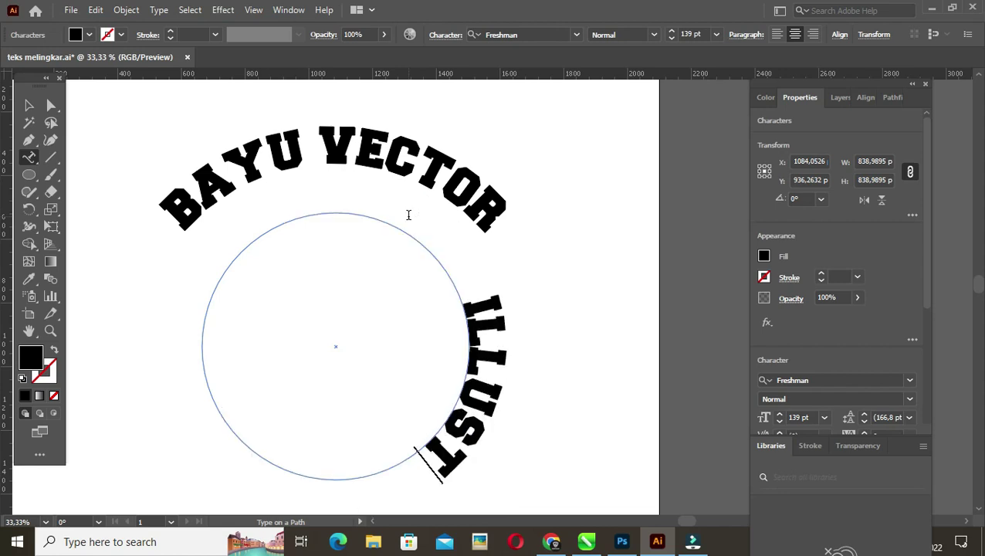
{"action": "type", "text": "RATOR"}
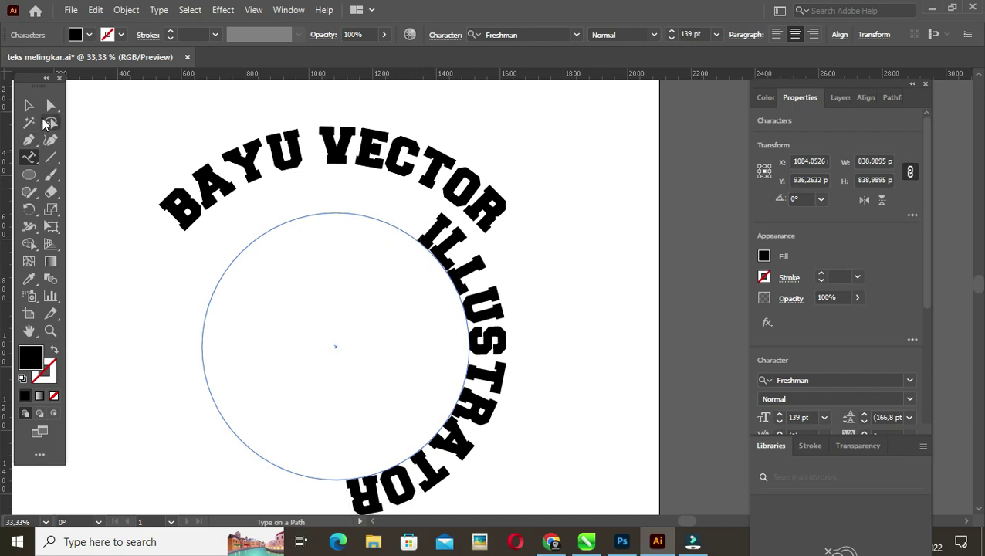
{"action": "left_click", "coordinate": [52, 108]}
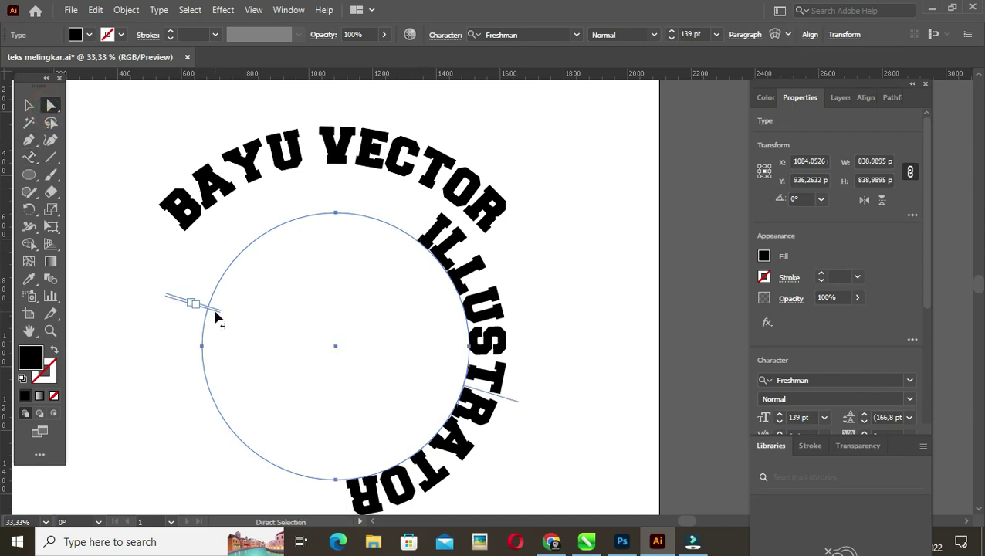
- Drag the path-text brackets to move ILLUSTRATOR toward the top of the circle
{"action": "mouse_move", "coordinate": [216, 316]}
{"action": "left_mouse_down"}
{"action": "mouse_move", "coordinate": [471, 383]}
{"action": "mouse_move", "coordinate": [472, 328]}
{"action": "left_mouse_up"}
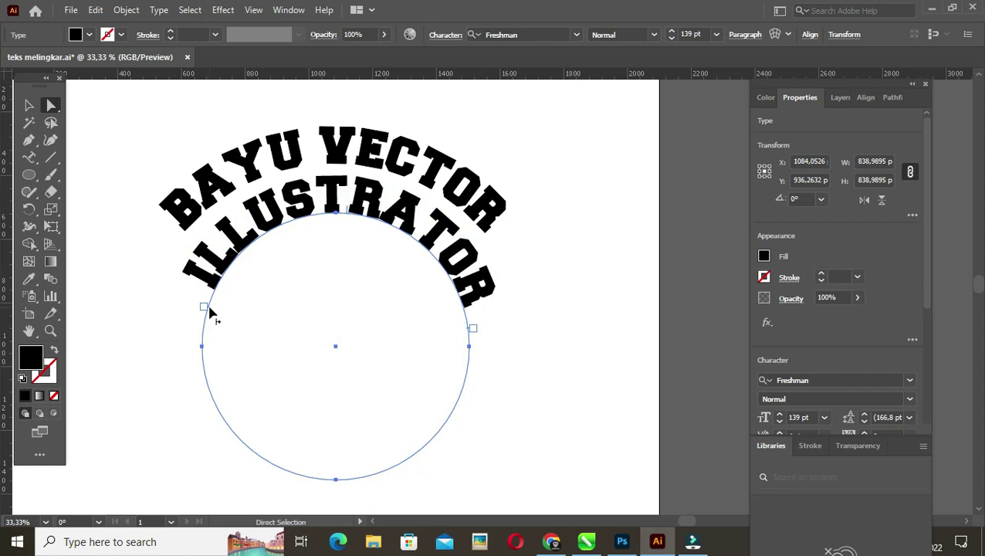
{"action": "left_click_drag", "start_coordinate": [209, 309], "coordinate": [207, 334]}
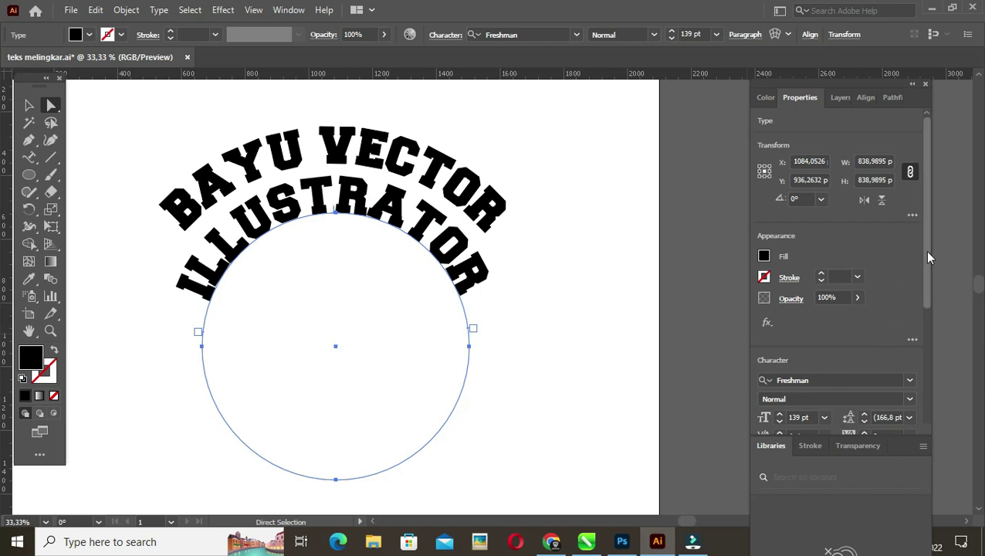
{"action": "left_click_drag", "start_coordinate": [924, 250], "coordinate": [935, 352]}
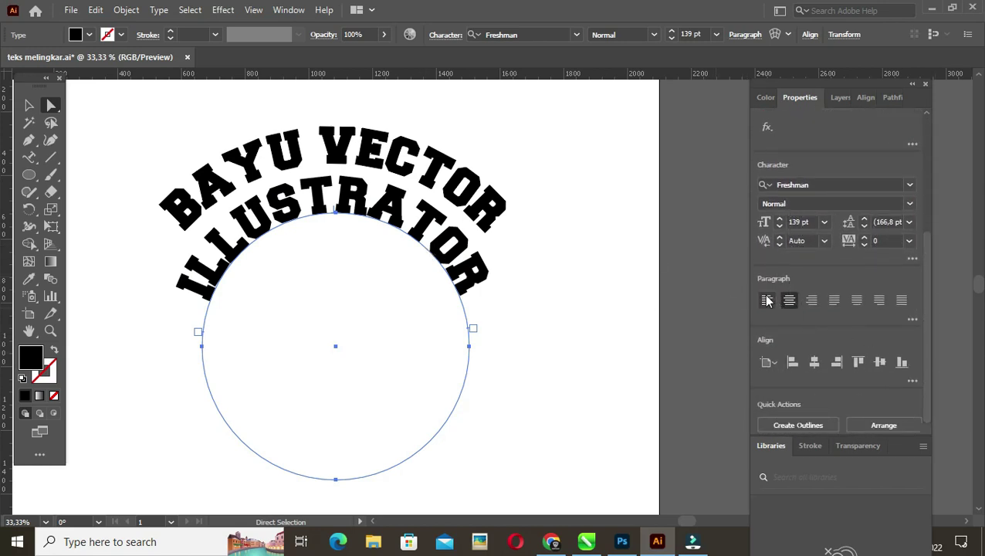
- Test left and right alignment, then set ILLUSTRATOR to Align Center
{"action": "left_click", "coordinate": [766, 300]}
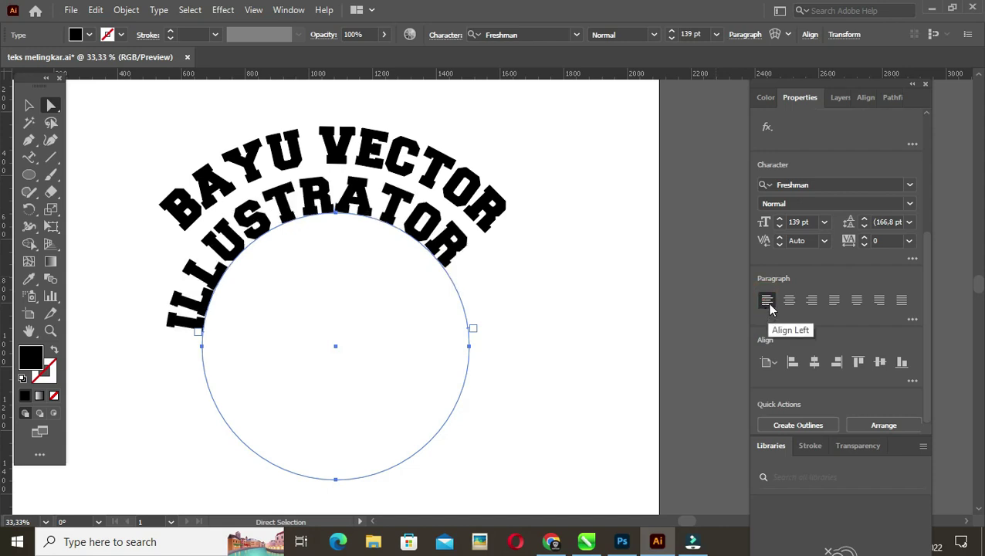
{"action": "left_click", "coordinate": [789, 300]}
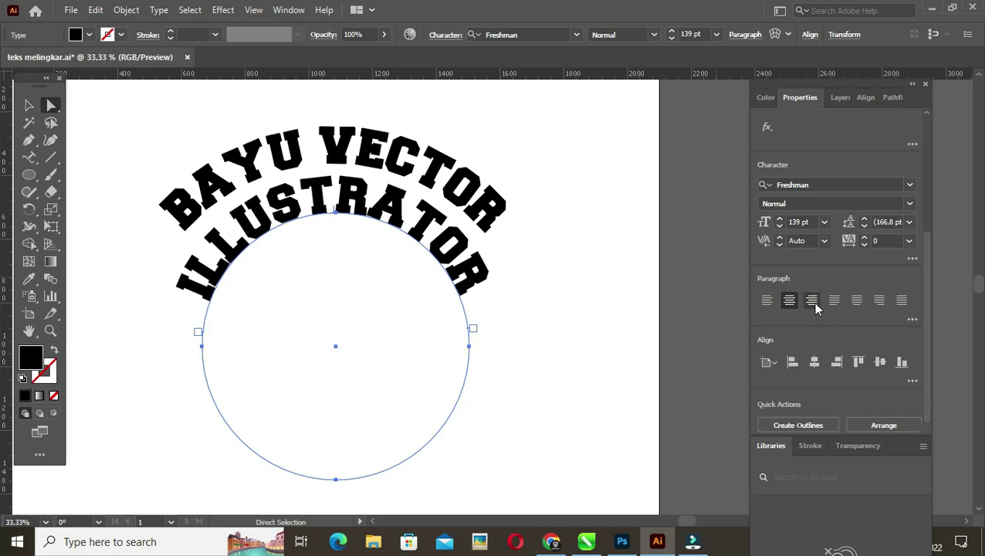
{"action": "left_click", "coordinate": [812, 301]}
{"action": "left_click", "coordinate": [789, 301]}
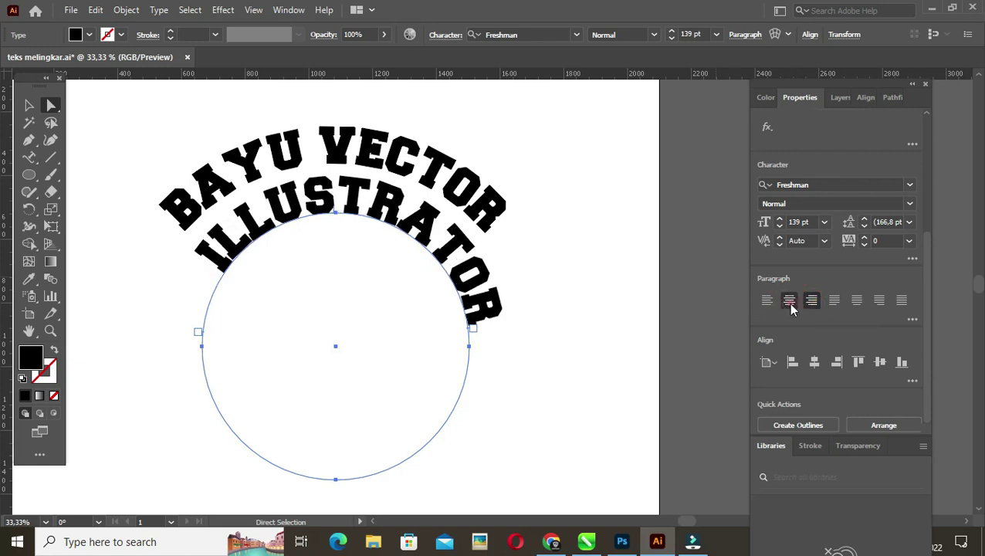
{"action": "left_click", "coordinate": [29, 158]}
- Select the ILLUSTRATOR text, lower it from 139 pt to 95 pt, and reselect it
{"action": "left_click", "coordinate": [90, 159]}
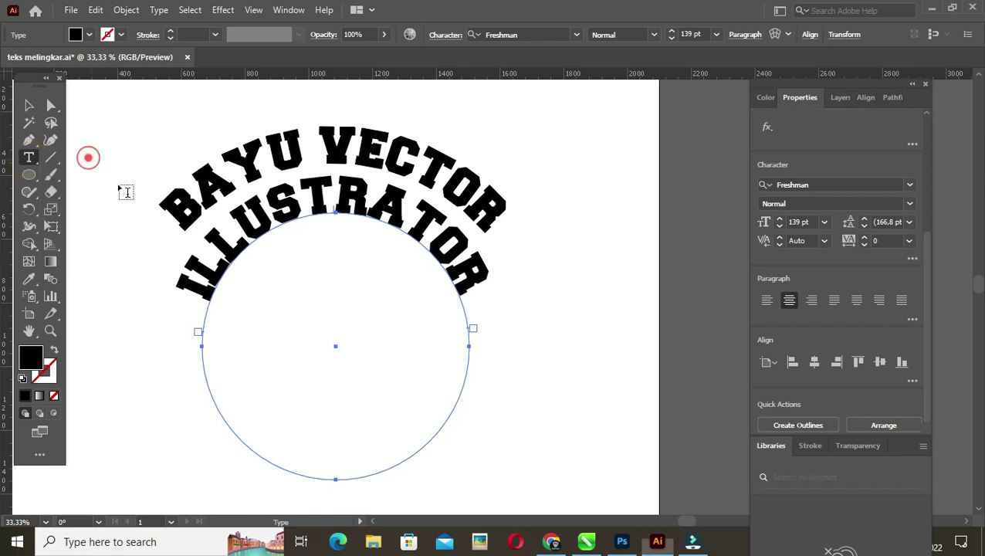
{"action": "left_click_drag", "start_coordinate": [185, 279], "coordinate": [495, 287]}
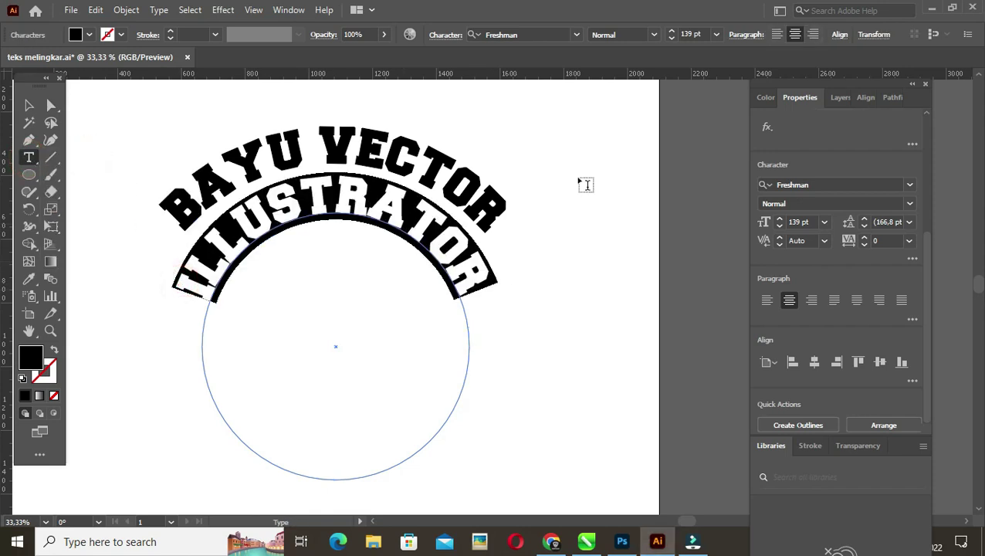
{"action": "left_click", "coordinate": [671, 39]}
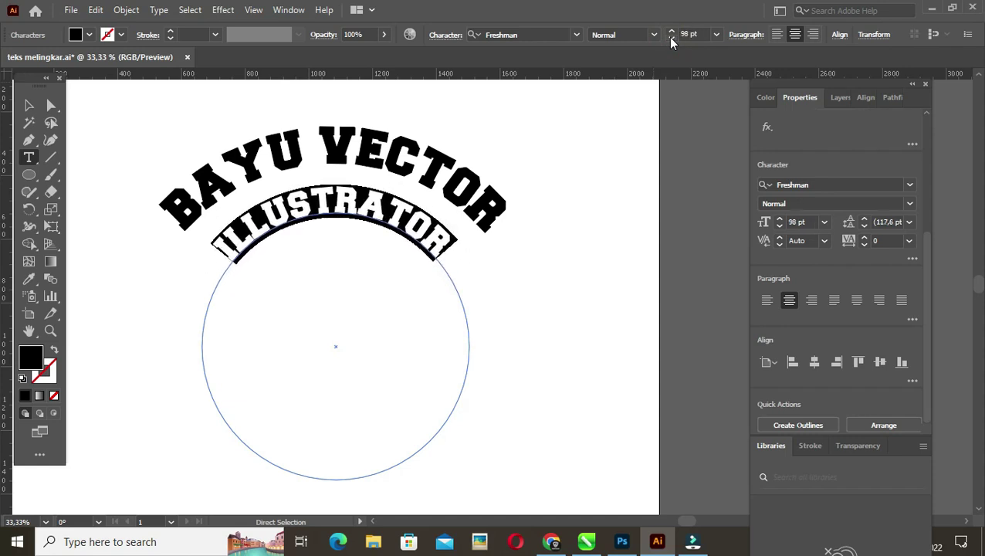
{"action": "left_click", "coordinate": [671, 39]}
{"action": "left_click", "coordinate": [671, 39]}
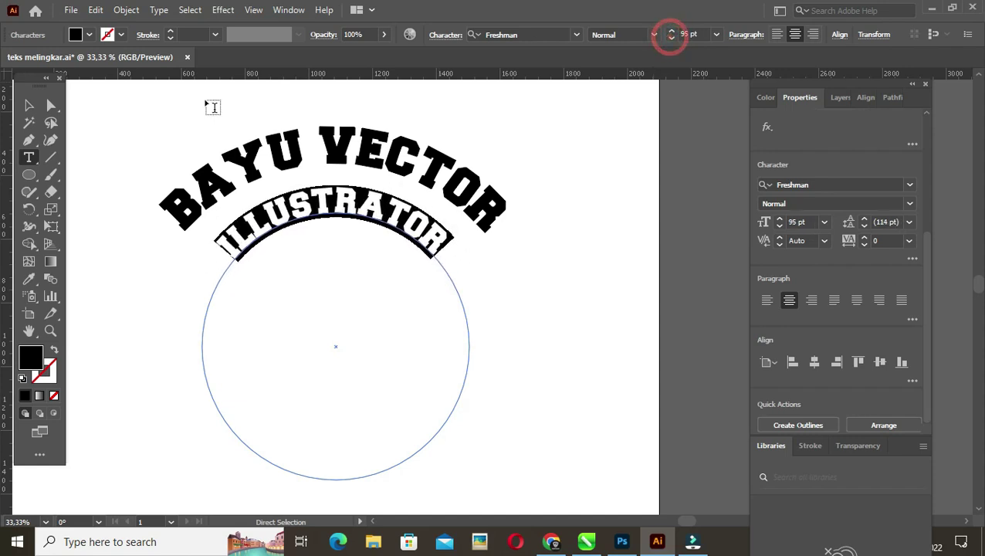
{"action": "left_click", "coordinate": [28, 105]}
{"action": "left_click", "coordinate": [92, 116]}
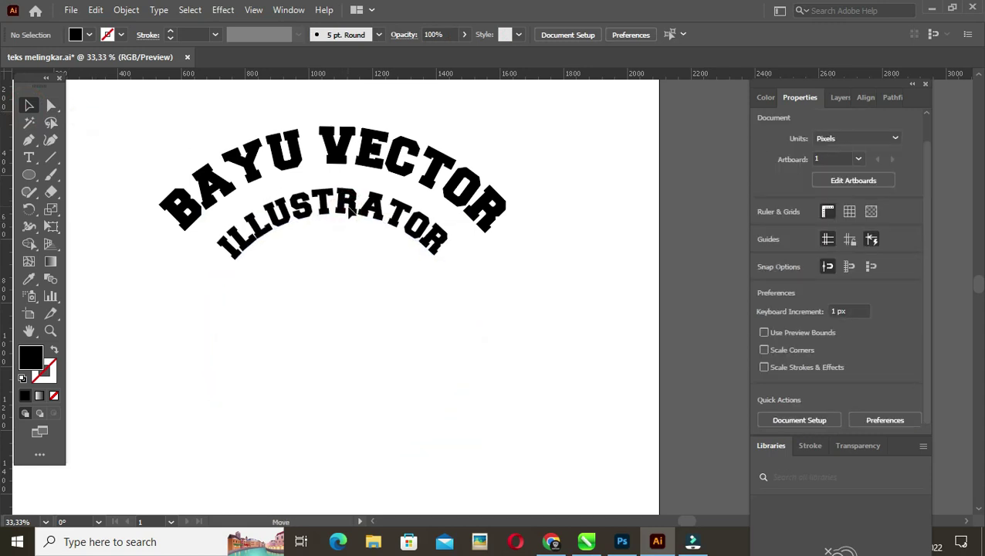
{"action": "left_click", "coordinate": [351, 208]}
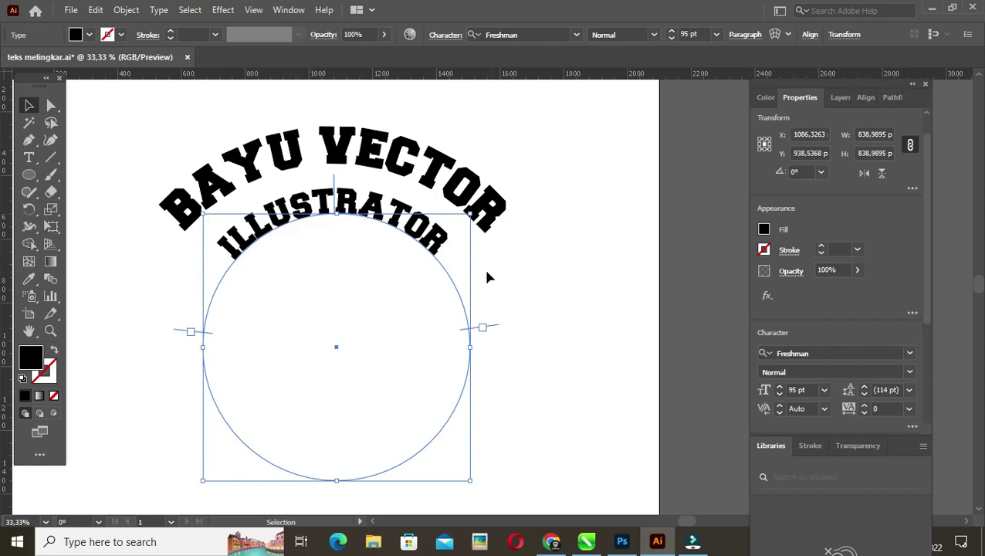
- Expand the ILLUSTRATOR path text into outline shapes, dropping its circle
{"action": "left_click", "coordinate": [127, 10]}
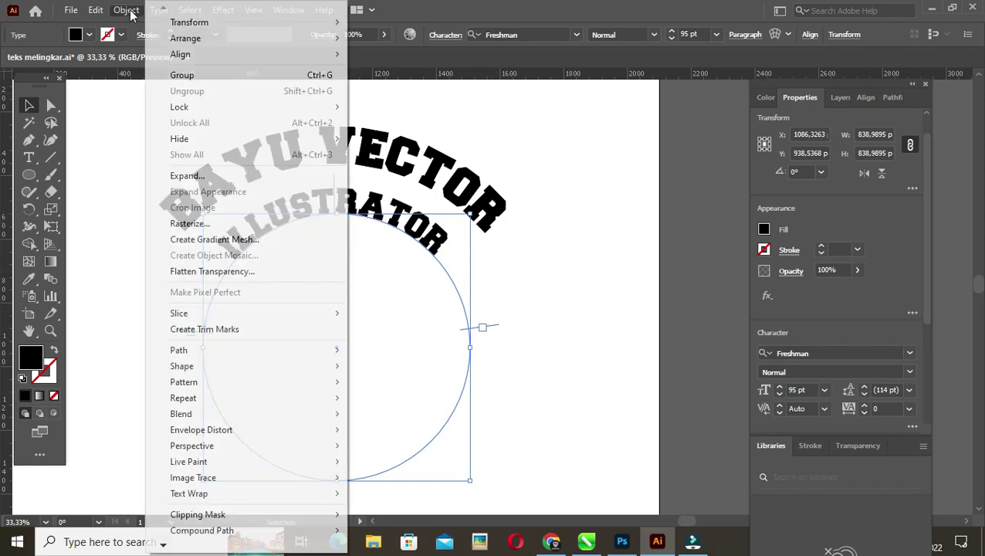
{"action": "left_click", "coordinate": [197, 176]}
{"action": "left_click", "coordinate": [461, 352]}
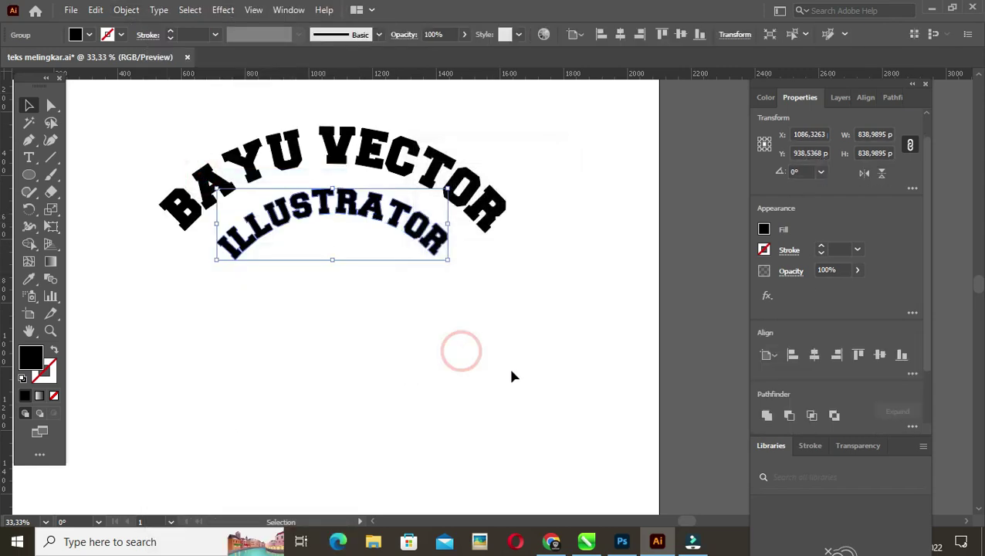
- Select both arched text lines together and move them lower on the artboard
{"action": "left_click", "coordinate": [511, 372]}
{"action": "left_click_drag", "start_coordinate": [559, 330], "coordinate": [143, 125]}
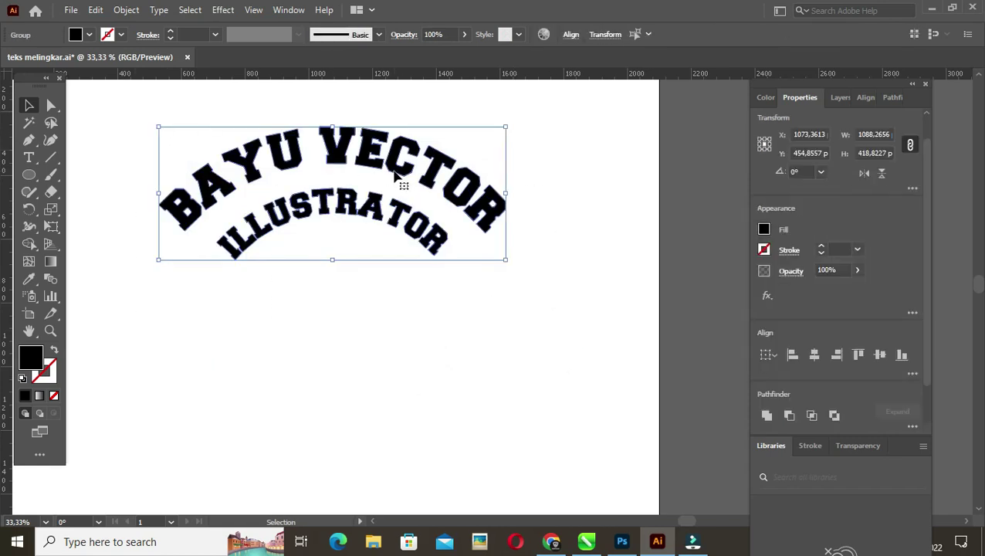
{"action": "left_click_drag", "start_coordinate": [395, 176], "coordinate": [401, 242]}
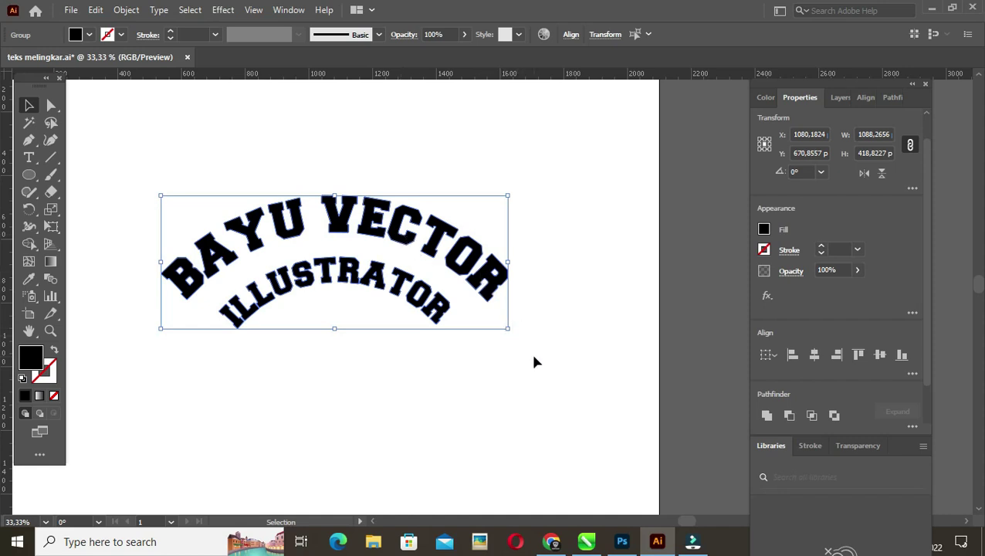
{"action": "left_click", "coordinate": [471, 359]}
{"action": "left_click_drag", "start_coordinate": [546, 394], "coordinate": [119, 145]}
{"action": "left_click", "coordinate": [517, 383]}
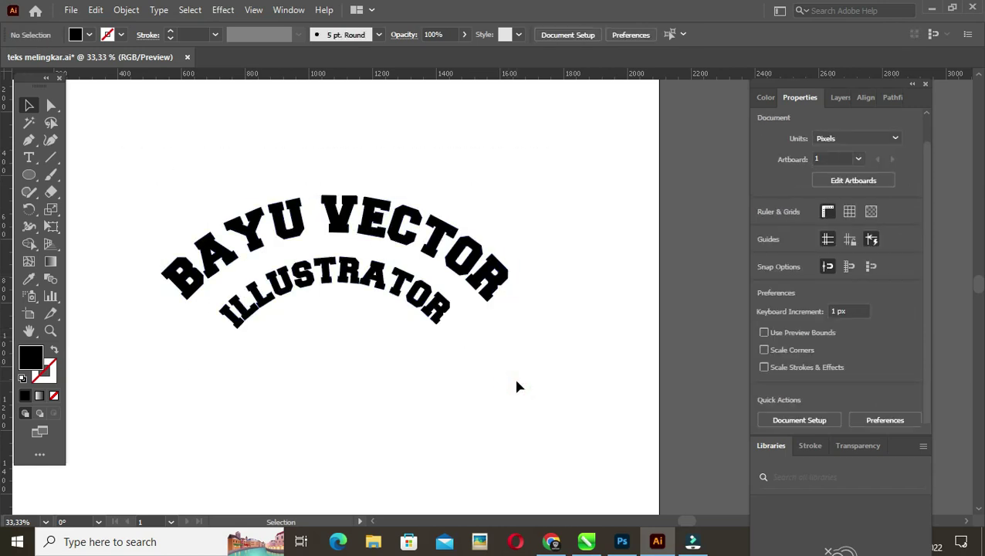